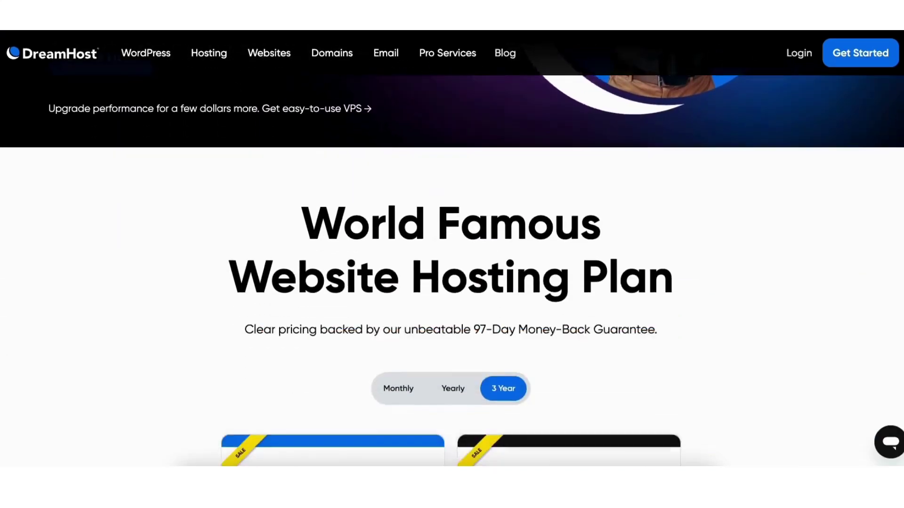
# Replace 'nature' in the Love Nature hero heading with 'DEMO WEBSITE'.
pyautogui.scroll(-8, 451, 271)
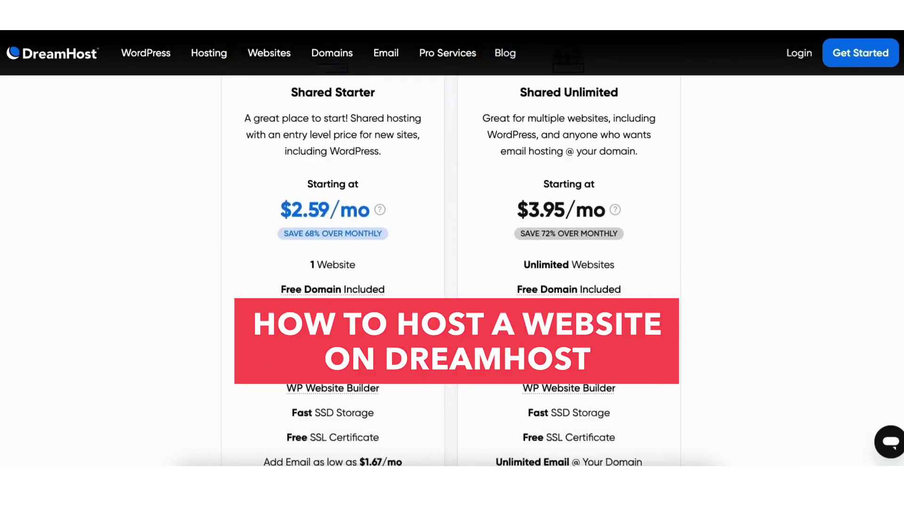
pyautogui.scroll(-8, 452, 271)
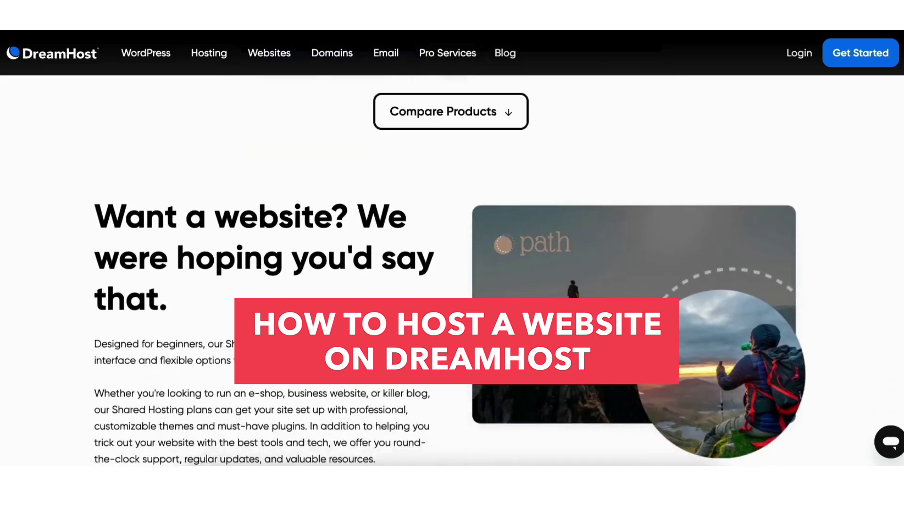
pyautogui.scroll(-5, 452, 271)
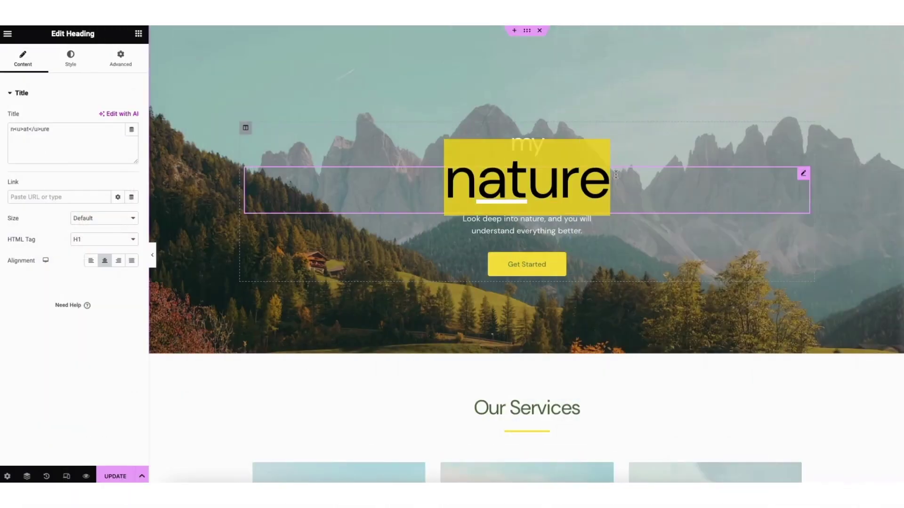
pyautogui.press('BackSpace')
pyautogui.write('DEMO WEBSITE')
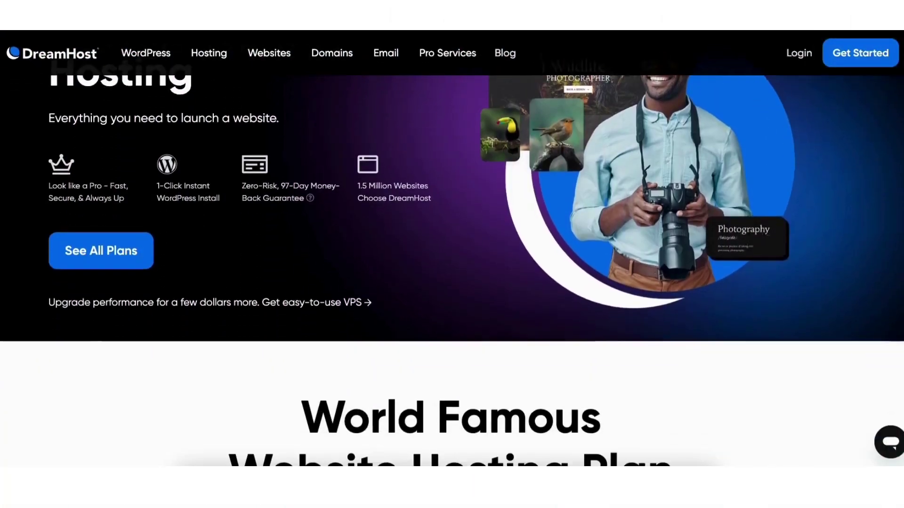
pyautogui.scroll(-8, 451, 254)
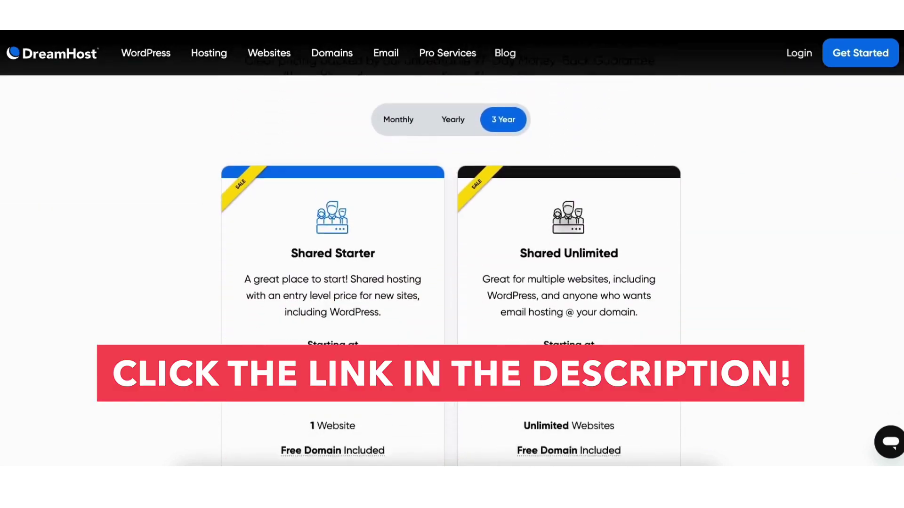
pyautogui.scroll(-3, 452, 254)
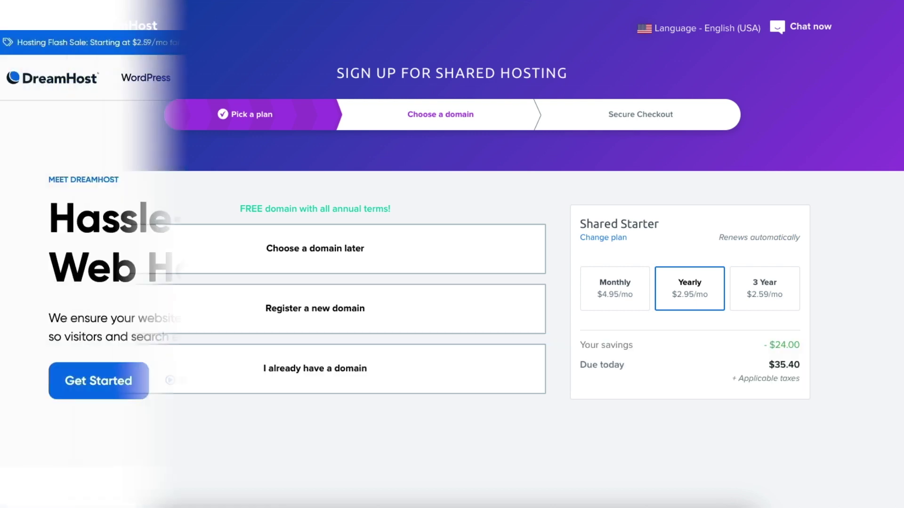
pyautogui.scroll(-3, 452, 254)
pyautogui.scroll(-10, 452, 264)
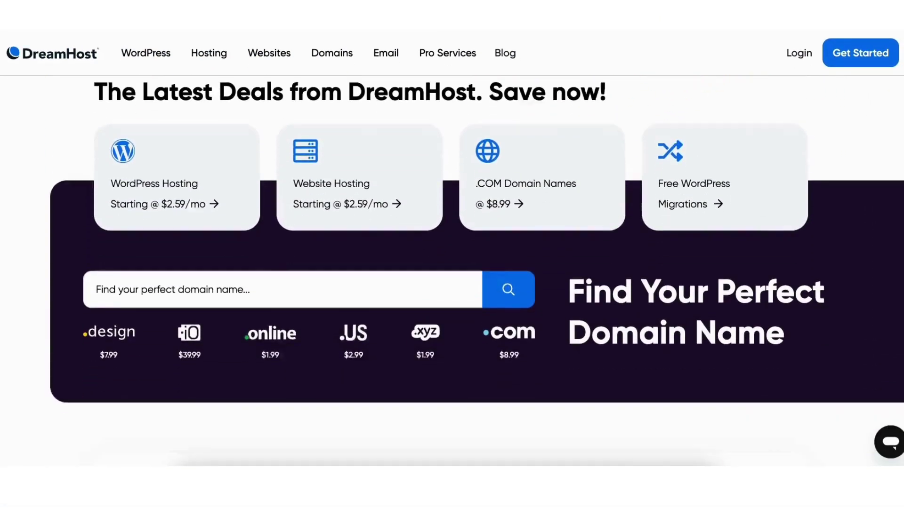
pyautogui.scroll(-8, 452, 264)
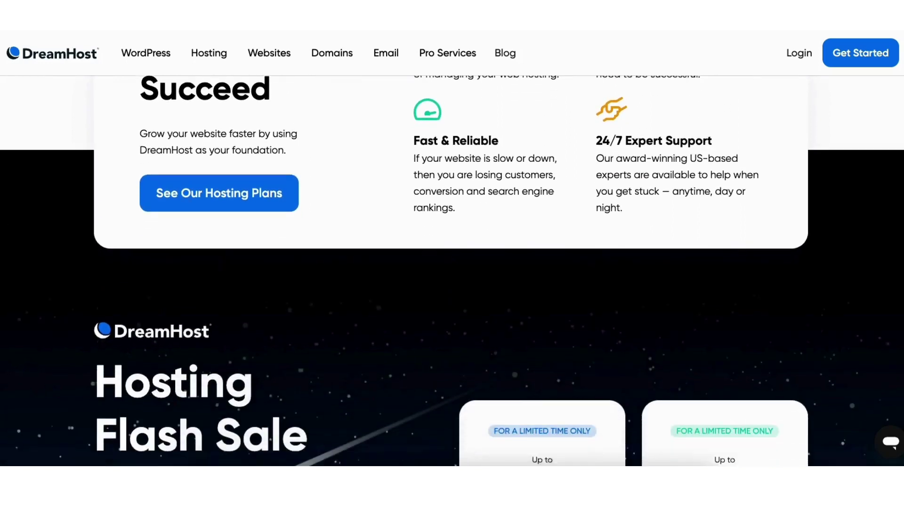
pyautogui.scroll(-4, 452, 264)
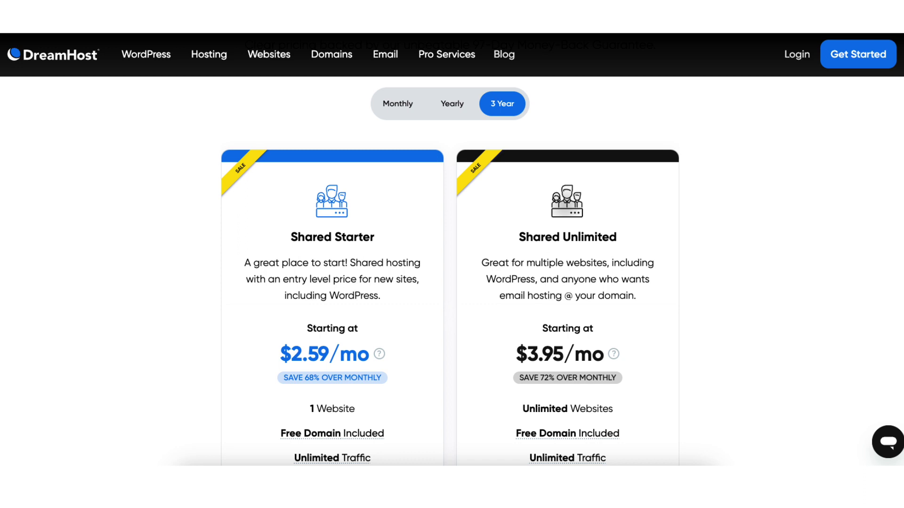
# Compare the Shared plan prices under Monthly, Yearly and 3 Year billing.
pyautogui.scroll(-2, 452, 270)
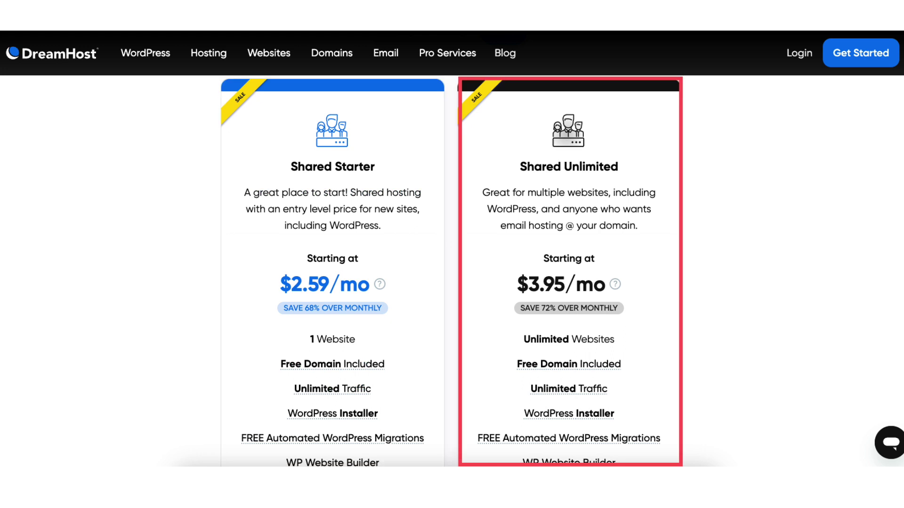
pyautogui.scroll(2, 340, 144)
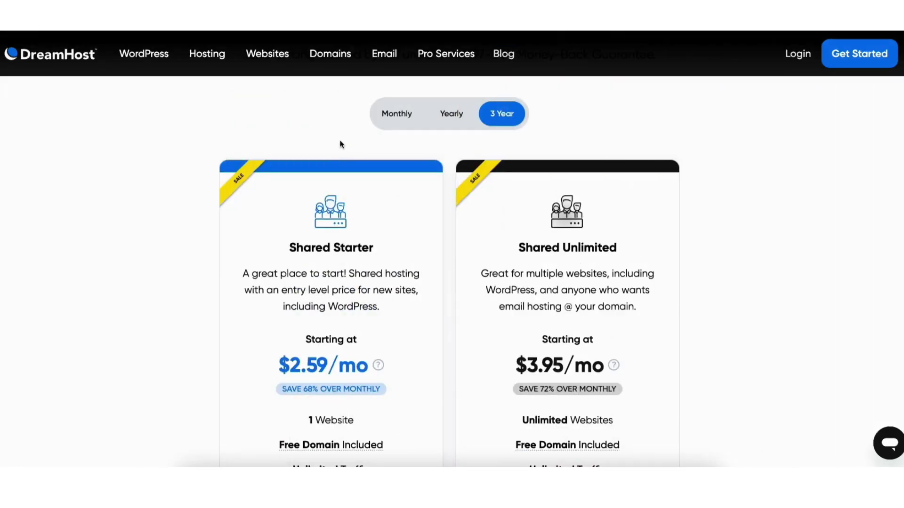
pyautogui.click(396, 117)
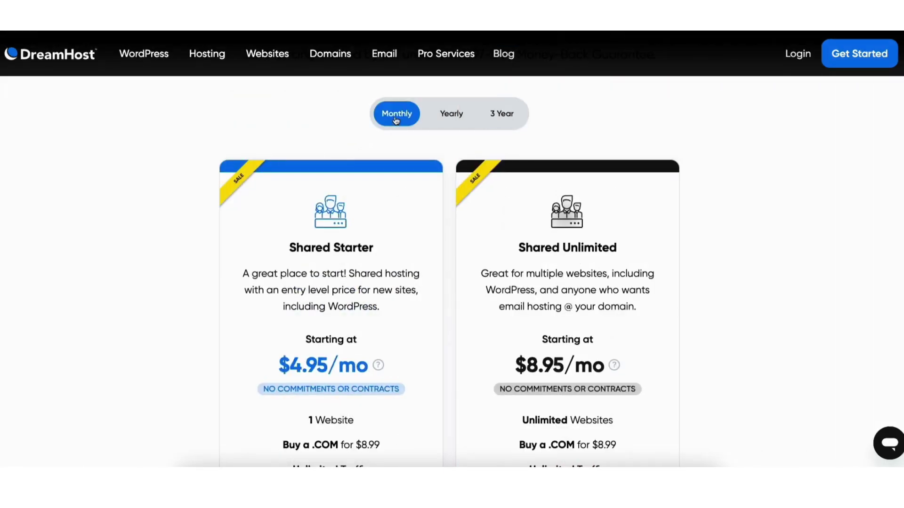
pyautogui.click(459, 118)
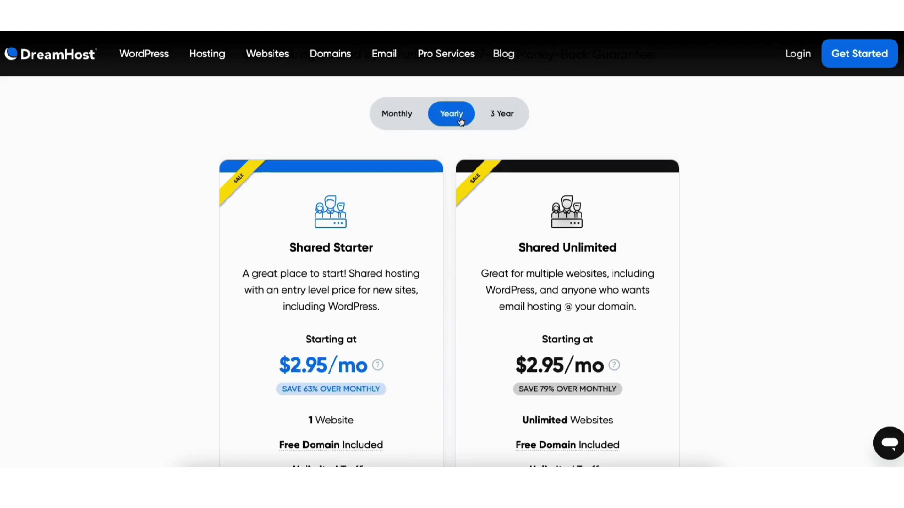
pyautogui.click(510, 120)
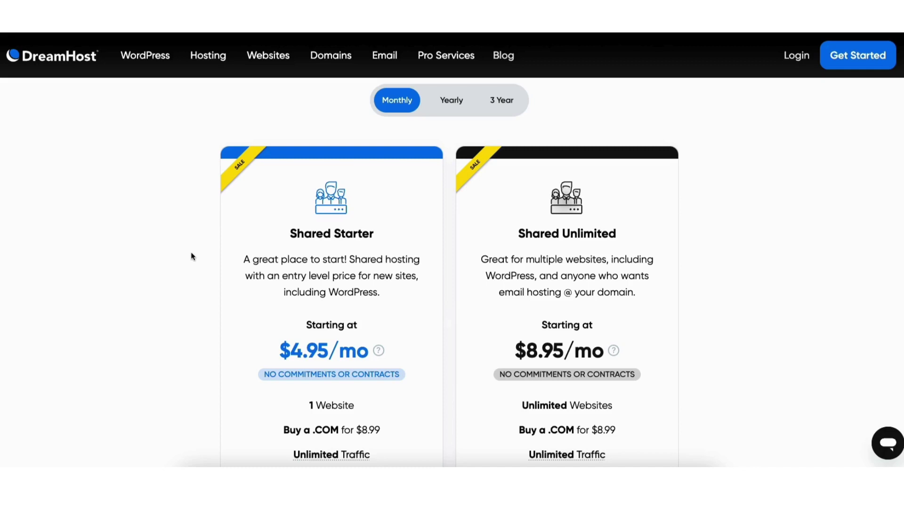
pyautogui.moveTo(378, 351)
pyautogui.moveTo(599, 350)
# Switch the Shared plans to yearly billing, showing Starter and Unlimited at $2.95/mo.
pyautogui.click(449, 106)
pyautogui.click(502, 104)
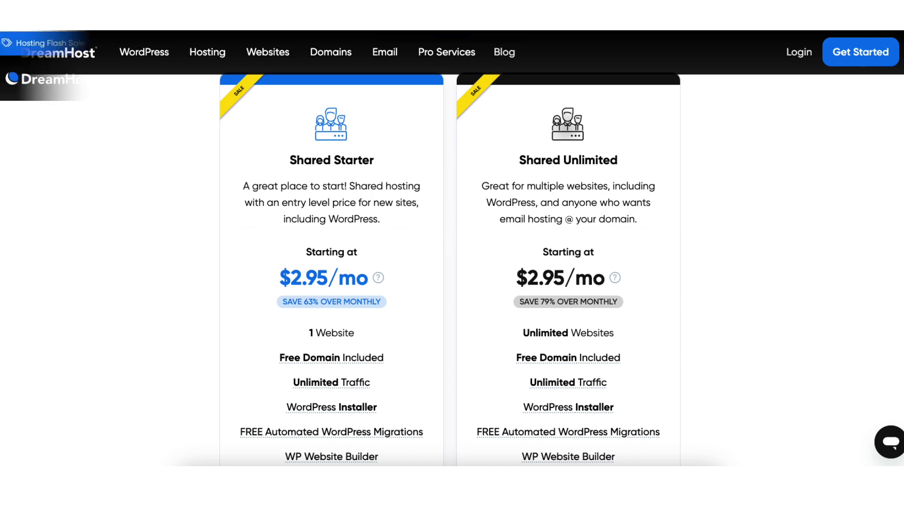
pyautogui.scroll(-4, 452, 263)
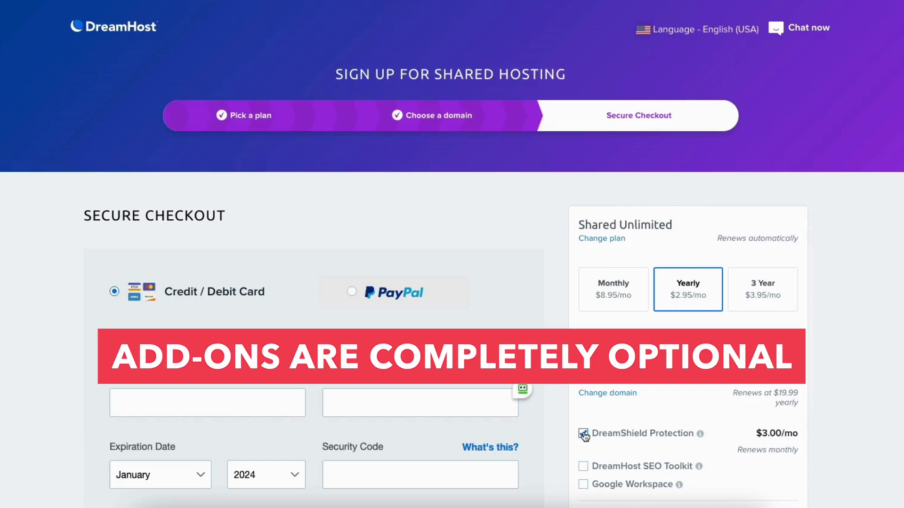
# Untick DreamShield Protection in the order summary, leaving $35.40 due today.
pyautogui.click(583, 434)
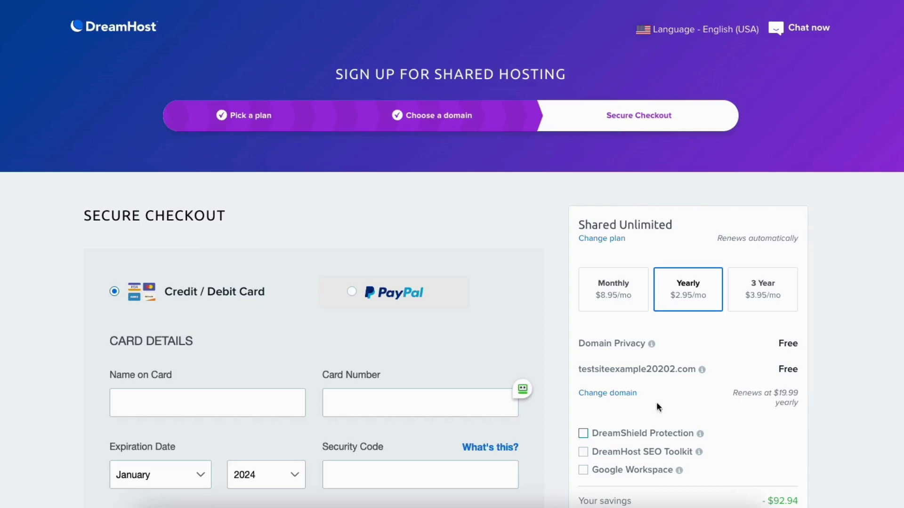
pyautogui.scroll(-2, 452, 282)
pyautogui.scroll(-1, 451, 283)
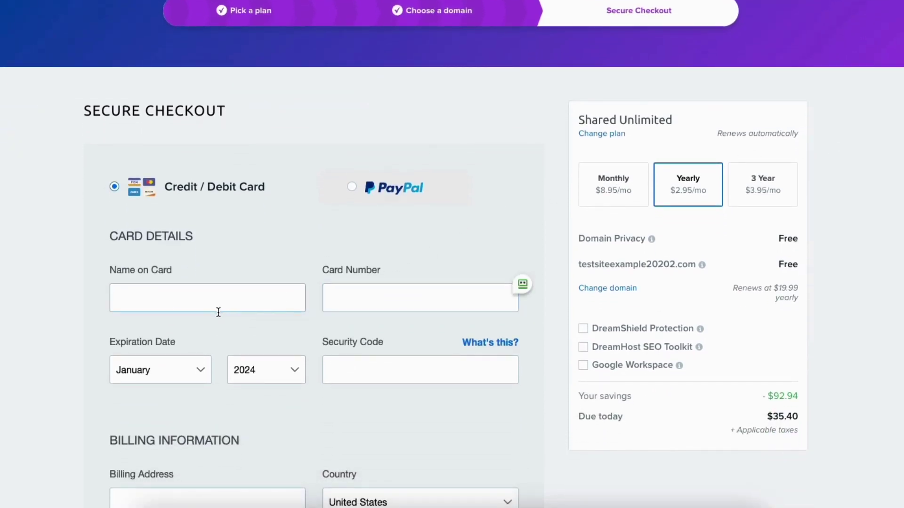
pyautogui.scroll(-5, 452, 283)
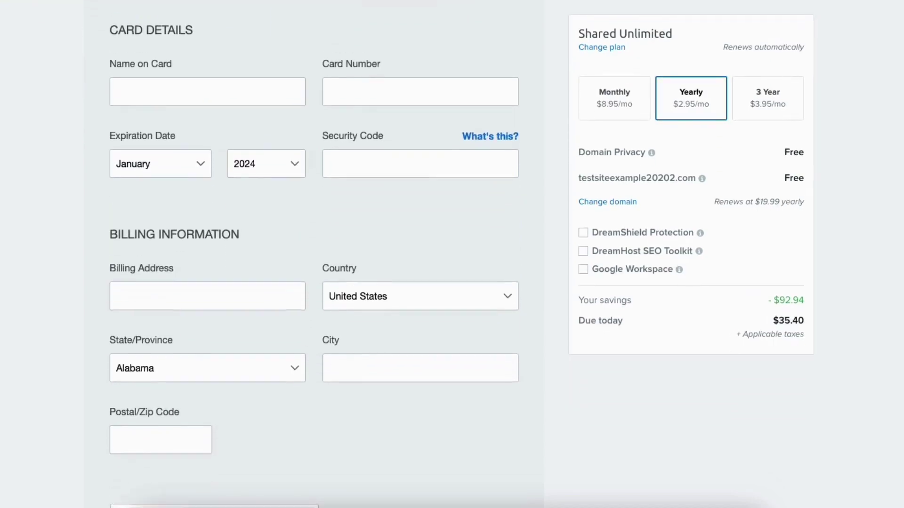
pyautogui.scroll(3, 452, 282)
pyautogui.scroll(2, 452, 283)
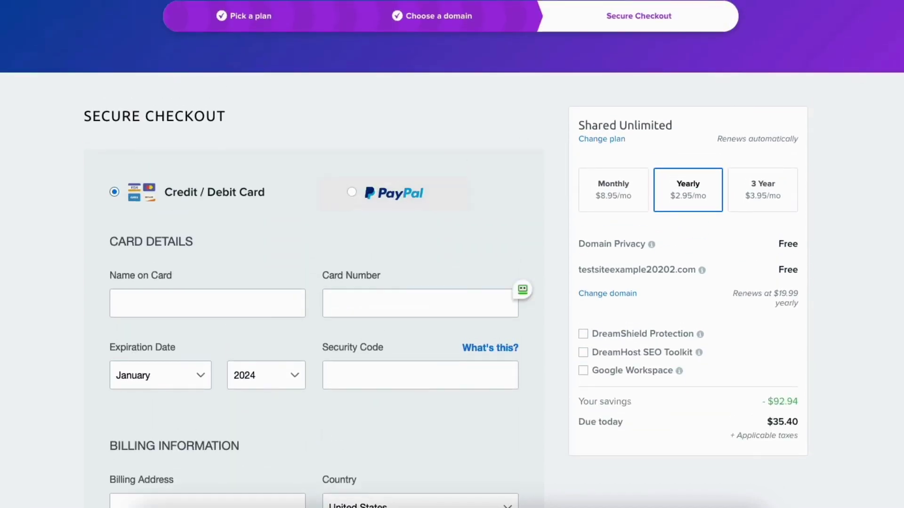
pyautogui.scroll(-7, 452, 282)
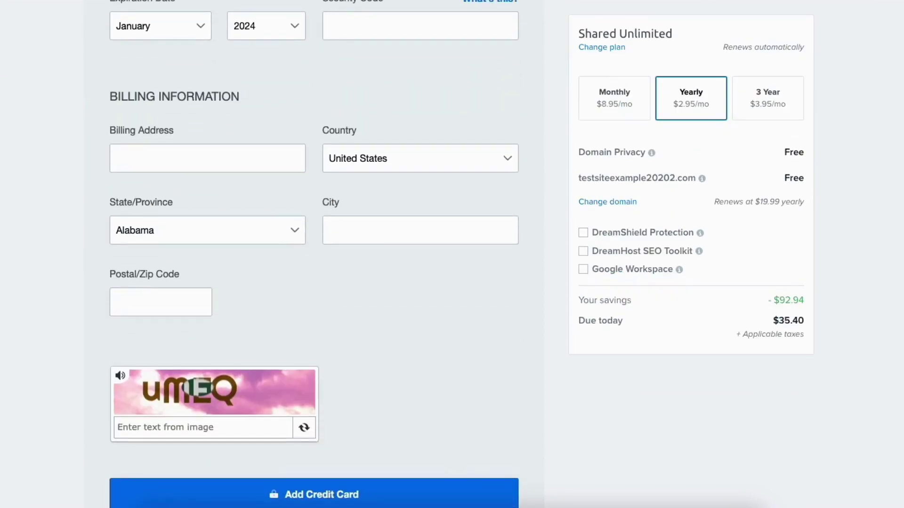
pyautogui.scroll(-2, 332, 418)
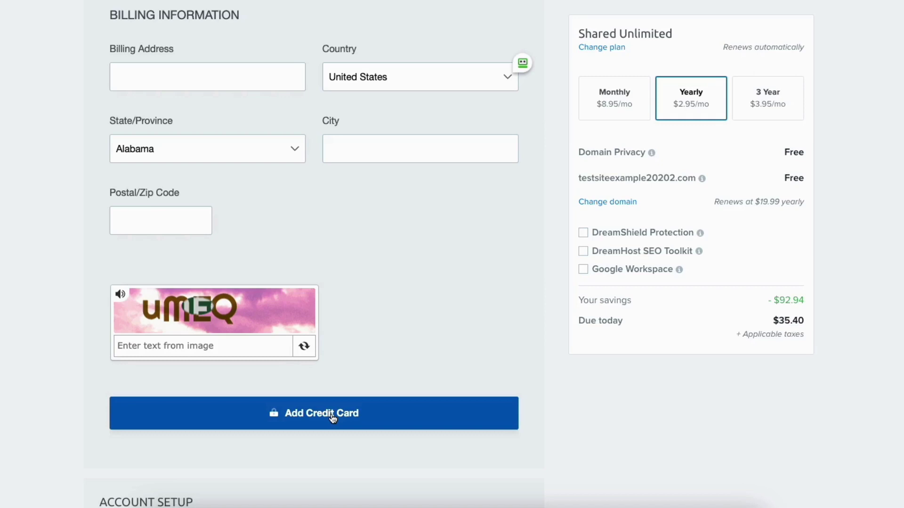
pyautogui.scroll(-10, 314, 254)
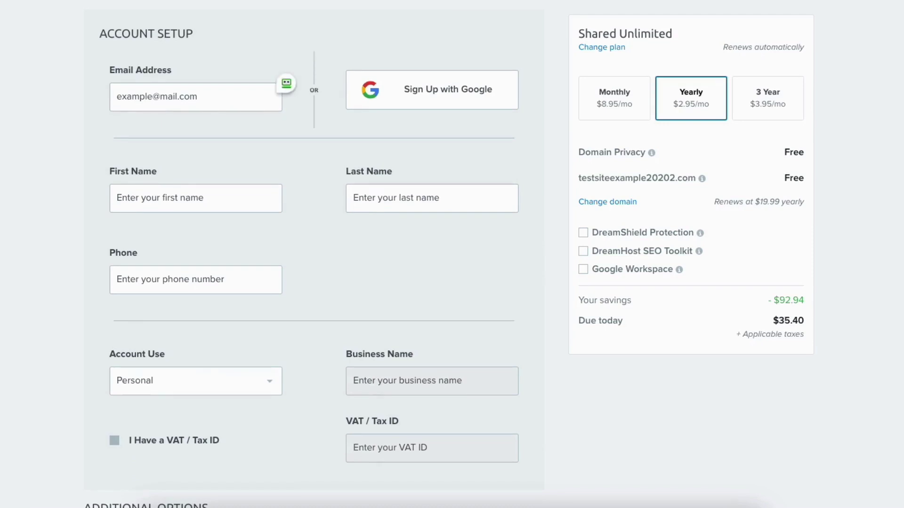
# Opt out of personalized tips and offers emails under Additional Options.
pyautogui.scroll(-10, 314, 254)
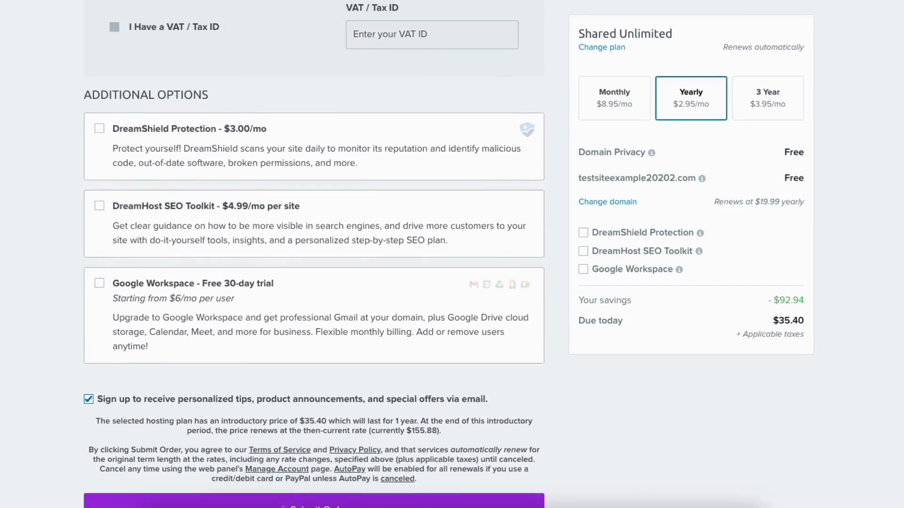
pyautogui.click(88, 367)
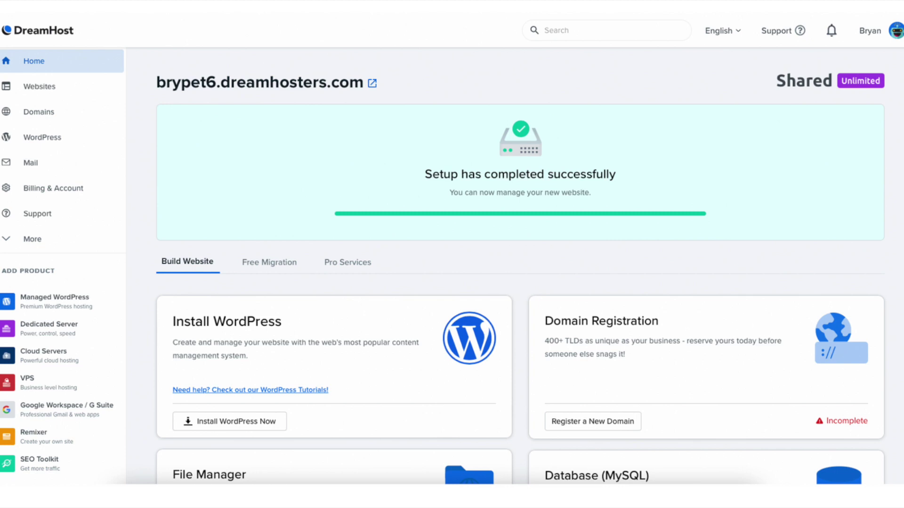
# Scroll the dashboard down to the Guided Setup card and Install WordPress option.
pyautogui.scroll(-3, 486, 284)
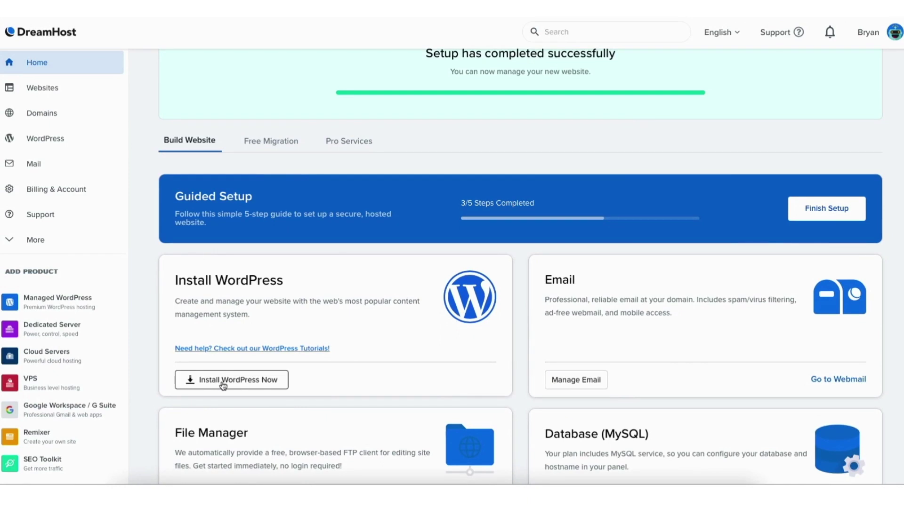
# Start the WordPress installation from the Install WordPress card.
pyautogui.click(223, 384)
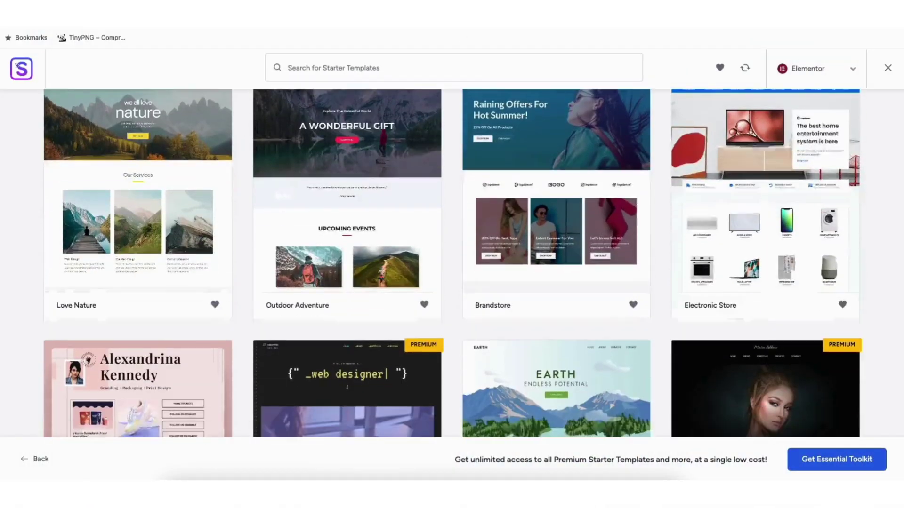
pyautogui.scroll(-10, 452, 264)
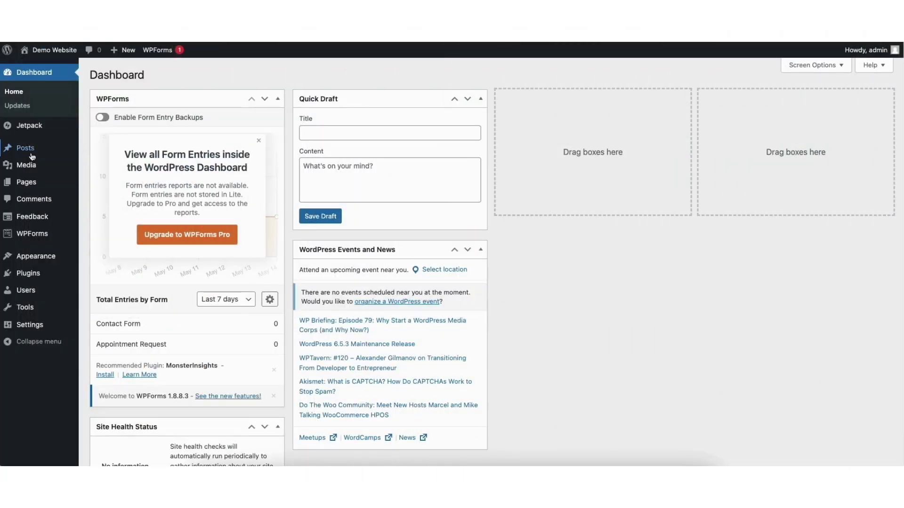
# Reveal the Appearance submenu with Themes and Editor on the WordPress dashboard.
pyautogui.moveTo(28, 172)
pyautogui.moveTo(33, 258)
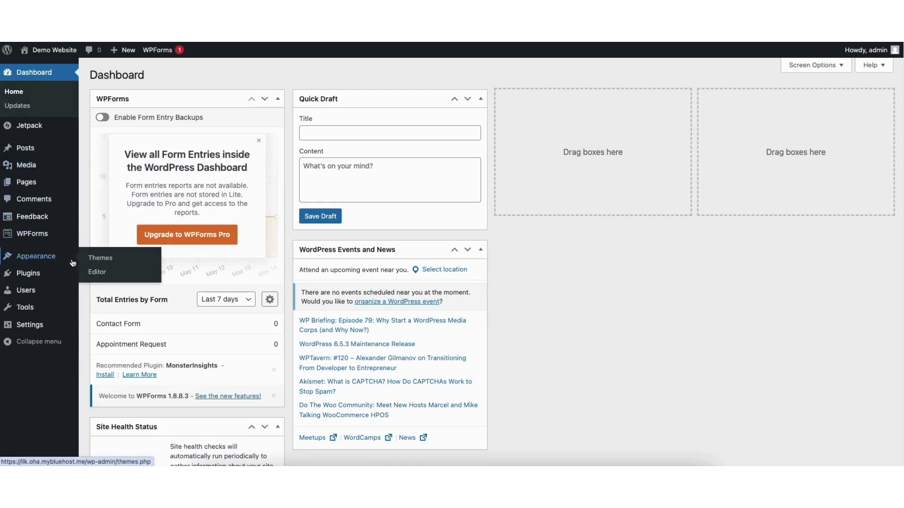
# Browse popular themes like Hello Elementor, Astra and OceanWP on the Add Themes page.
pyautogui.click(107, 260)
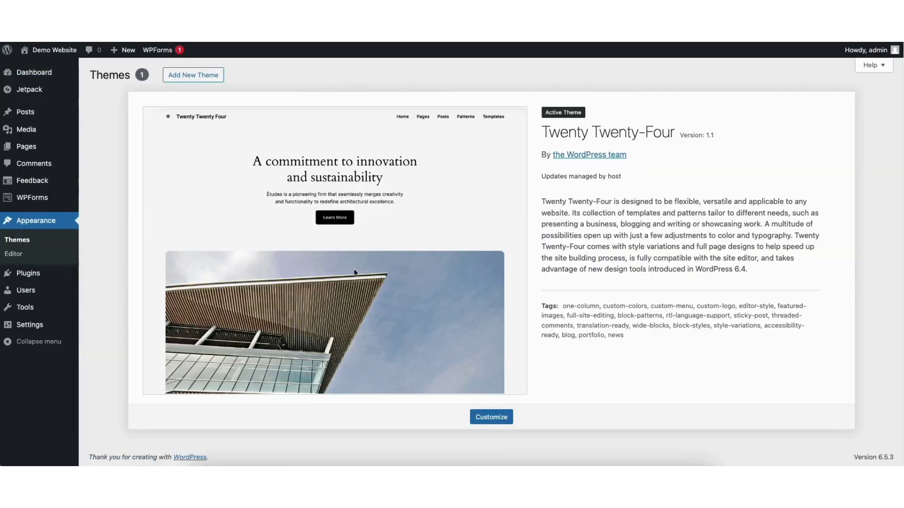
pyautogui.click(197, 77)
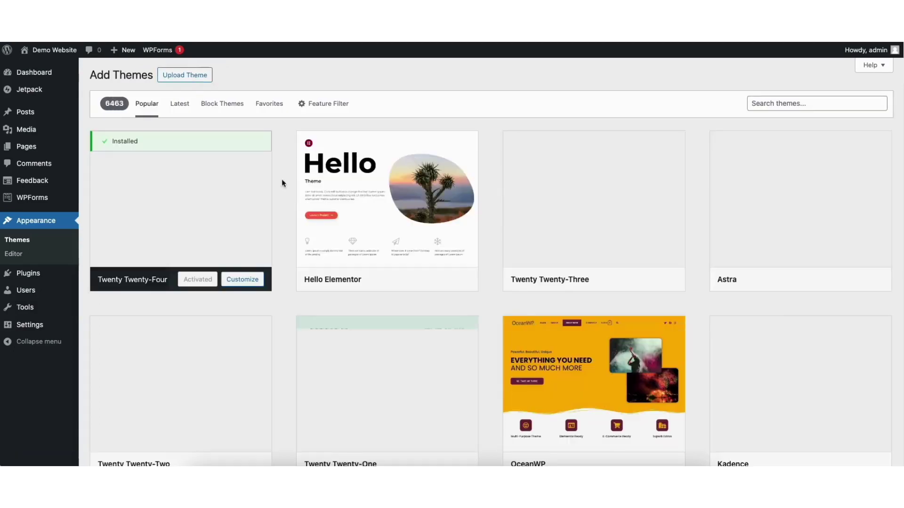
pyautogui.scroll(-10, 491, 262)
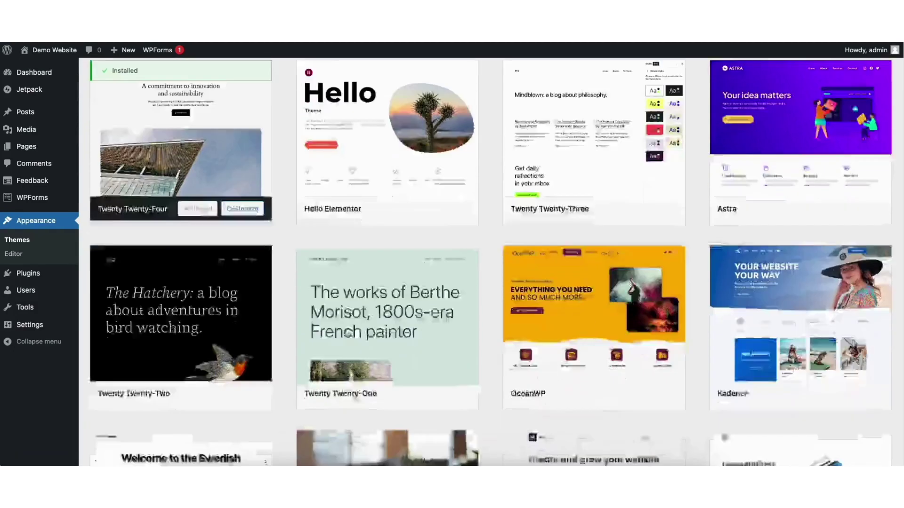
pyautogui.scroll(-10, 491, 262)
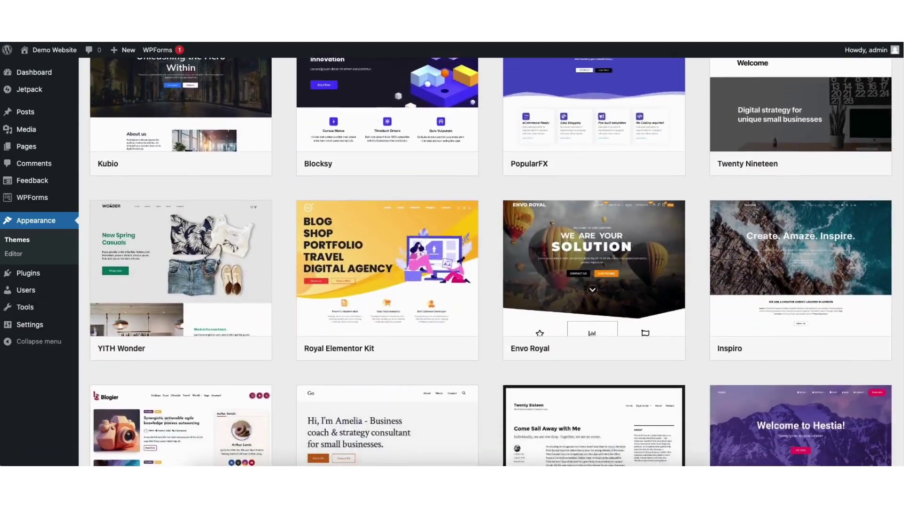
pyautogui.scroll(-3, 491, 262)
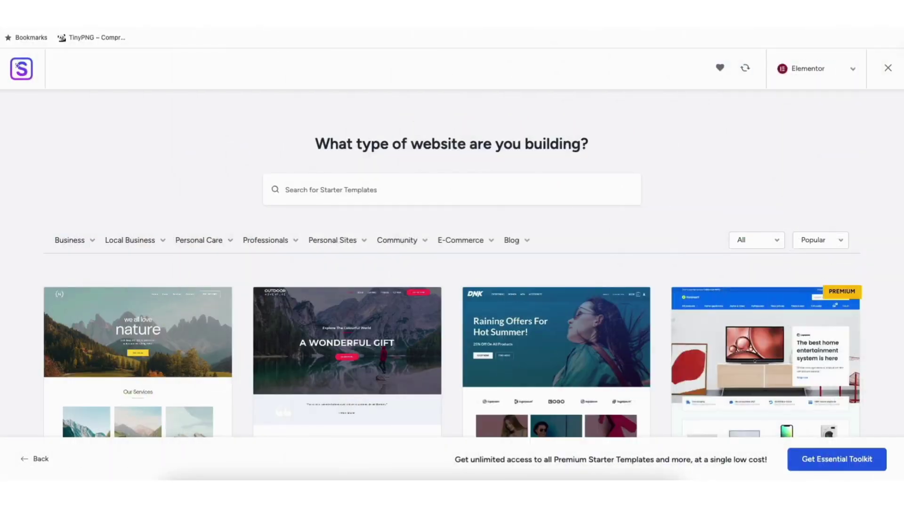
pyautogui.scroll(-1, 451, 282)
pyautogui.scroll(-9, 53, 376)
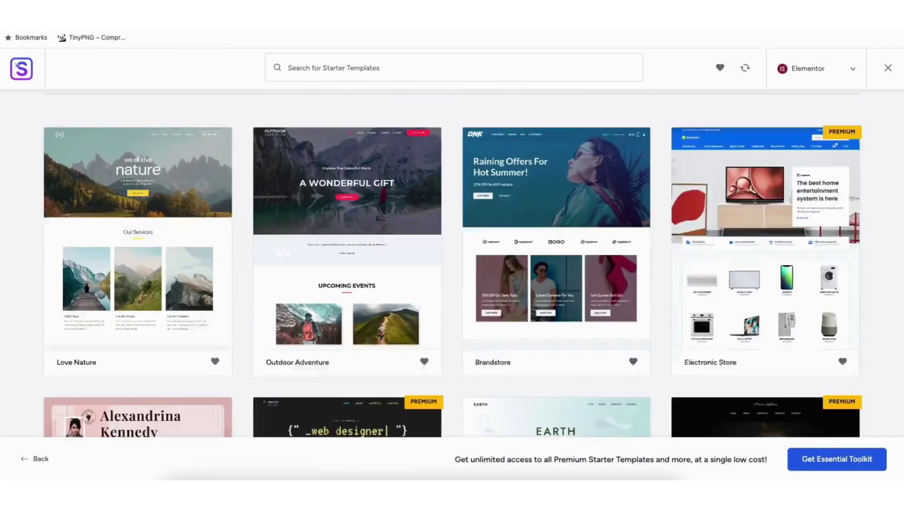
pyautogui.scroll(-4, 54, 377)
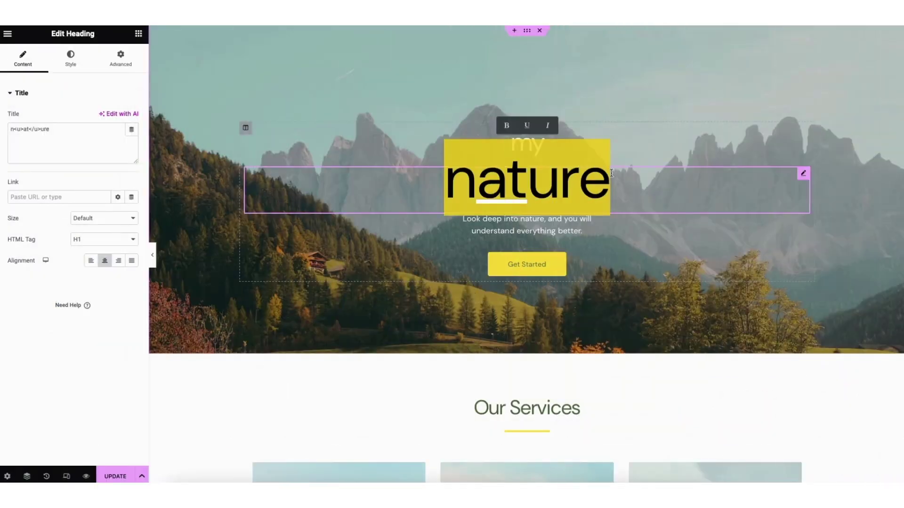
# Search themes for 'ast', then install and activate Astra beside Twenty Twenty-Four.
pyautogui.write('DEMO WEBSITE')
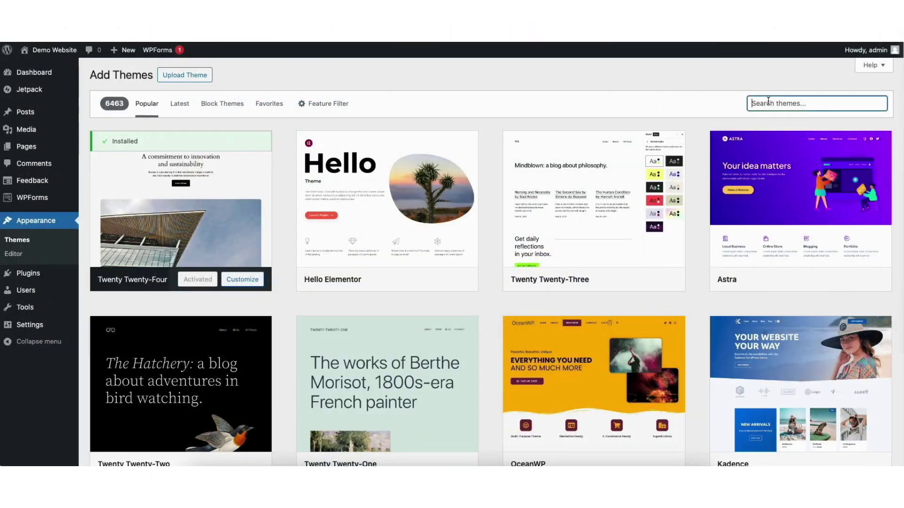
pyautogui.write('astra')
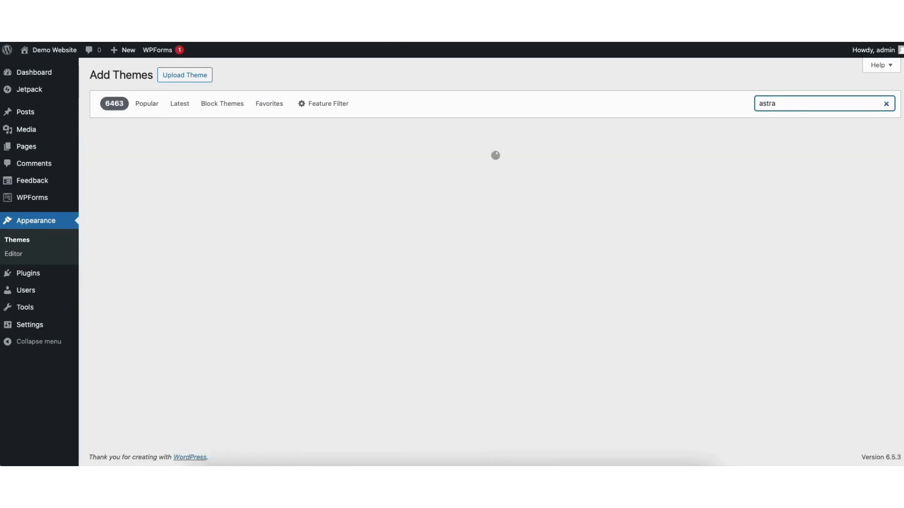
pyautogui.moveTo(162, 205)
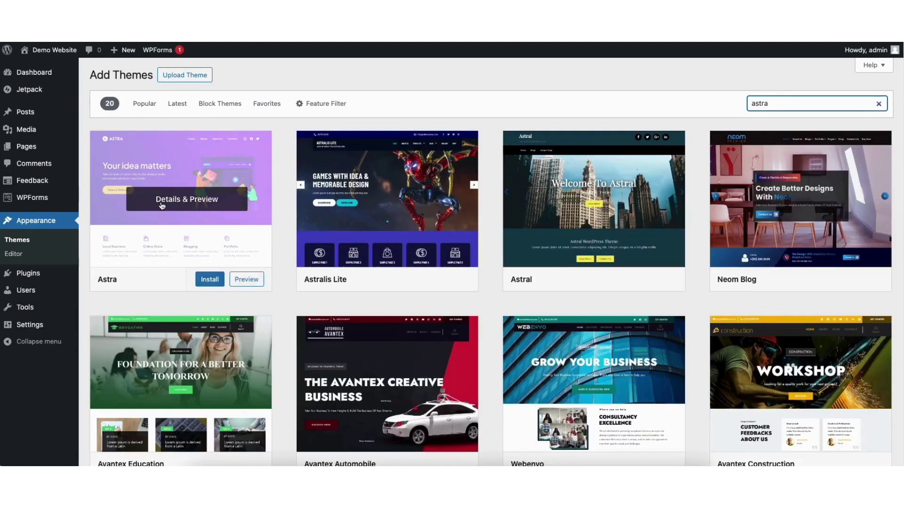
pyautogui.click(208, 280)
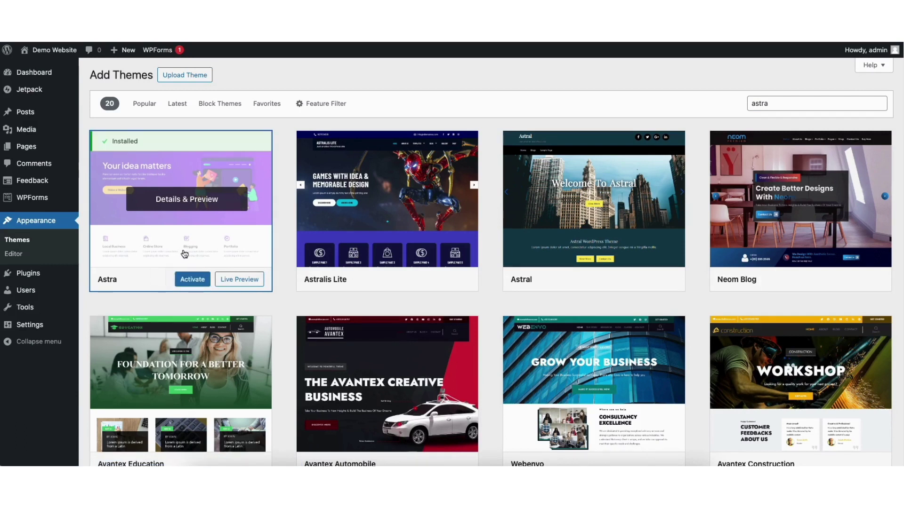
pyautogui.click(191, 282)
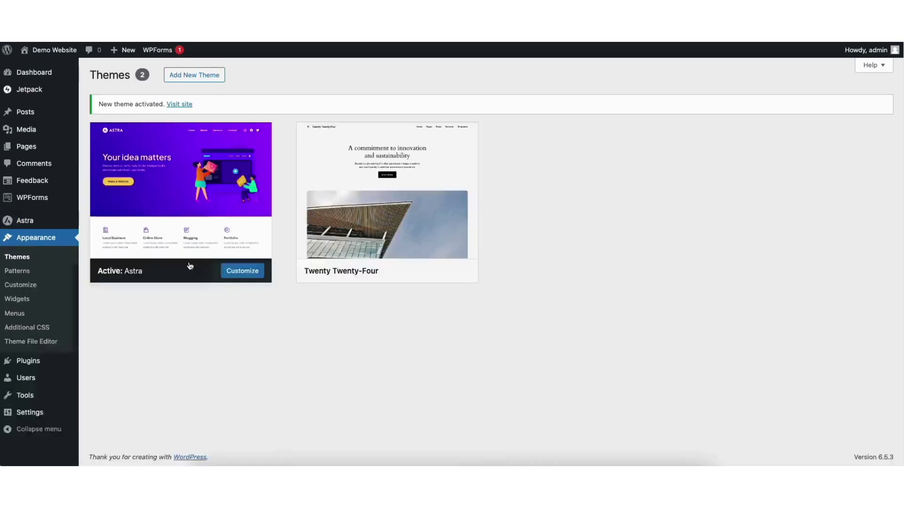
pyautogui.moveTo(160, 242)
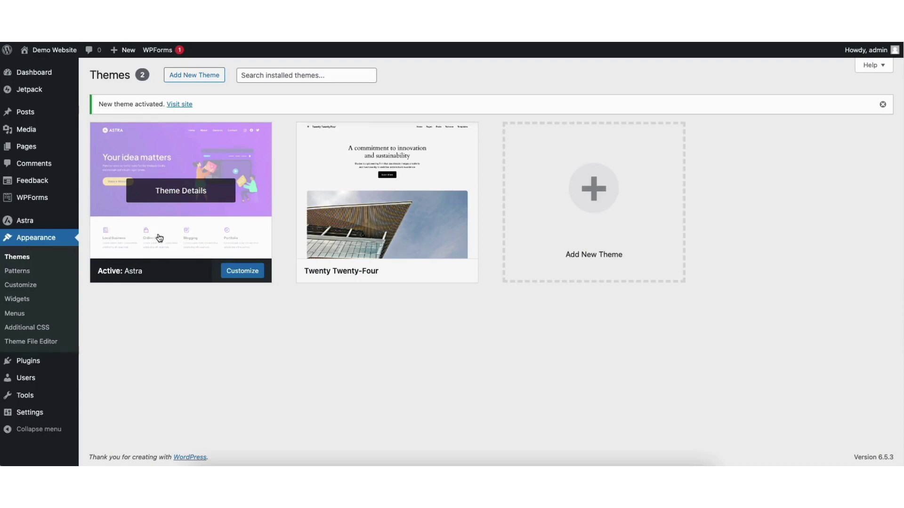
# Find 'starter templates' under Add New Plugin, then install and activate the Starter Templates plugin.
pyautogui.moveTo(26, 363)
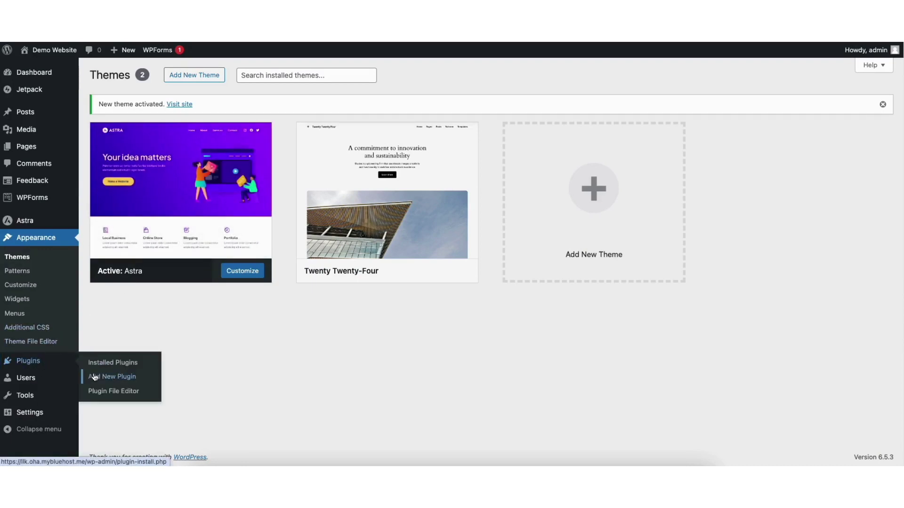
pyautogui.click(118, 380)
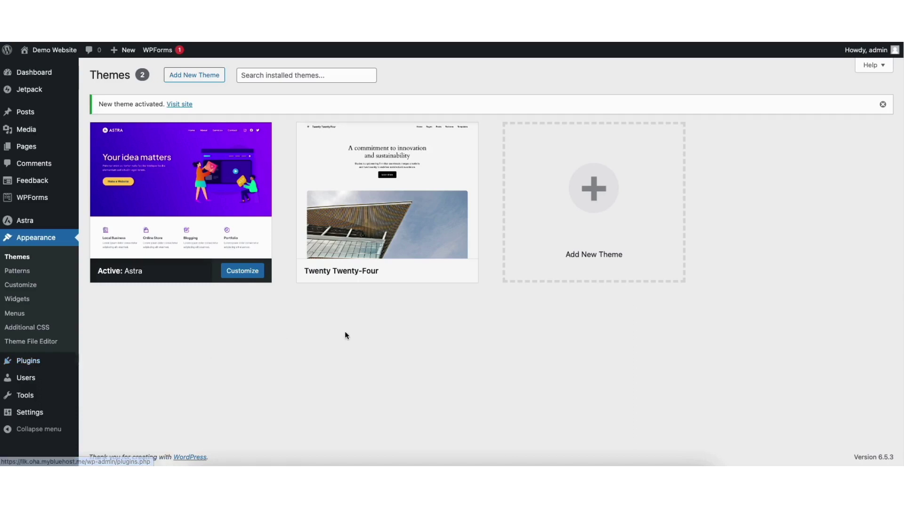
pyautogui.click(781, 102)
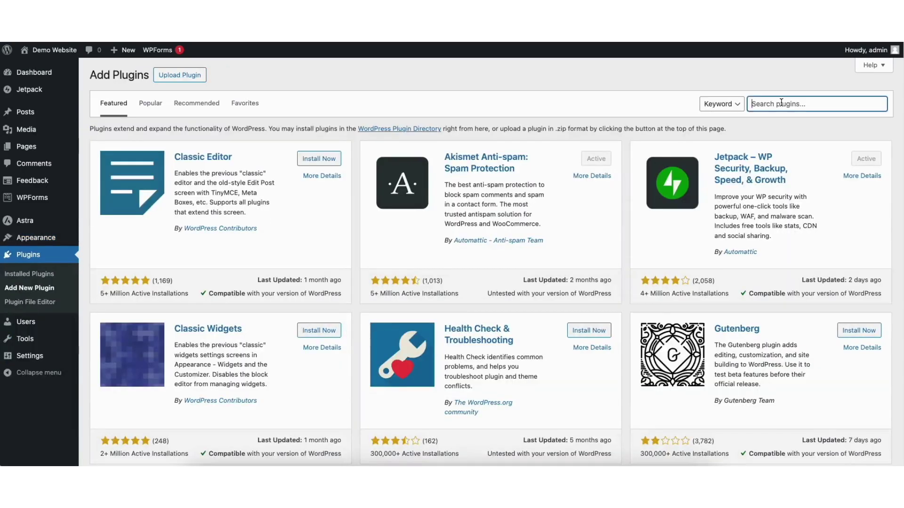
pyautogui.write('starter templates')
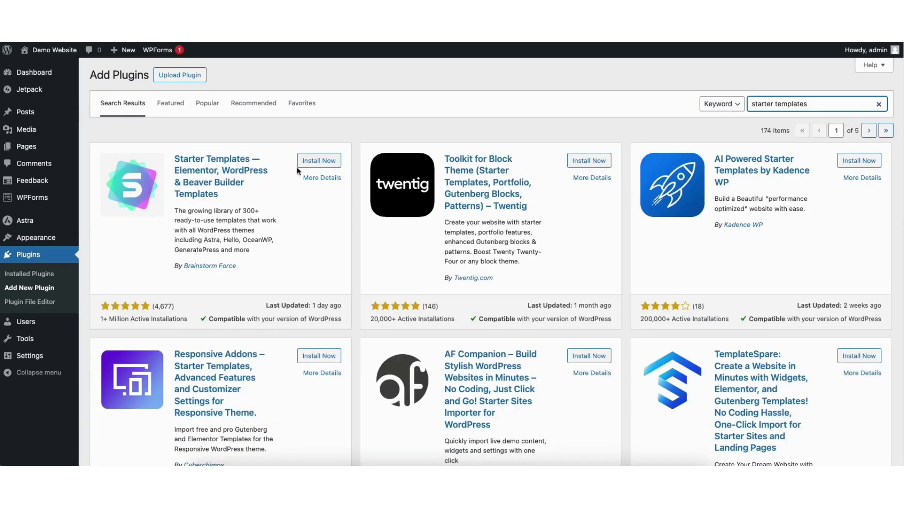
pyautogui.click(311, 161)
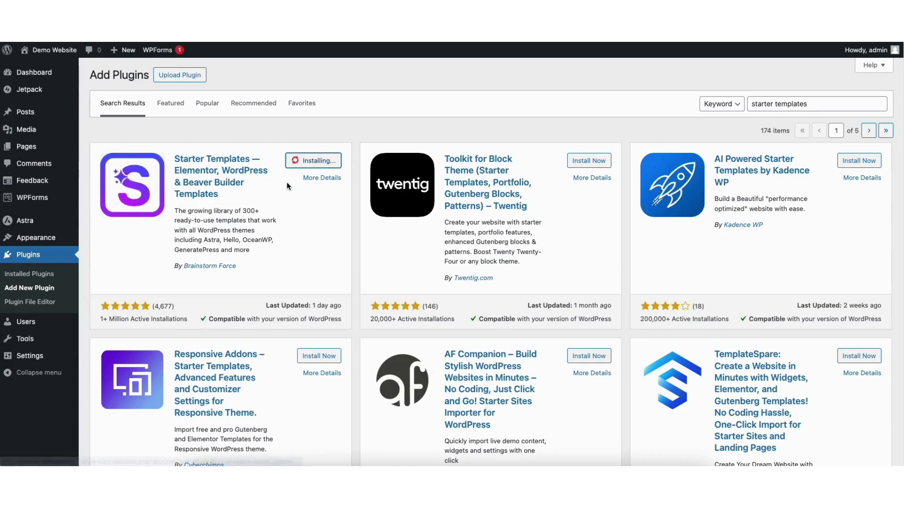
pyautogui.click(311, 165)
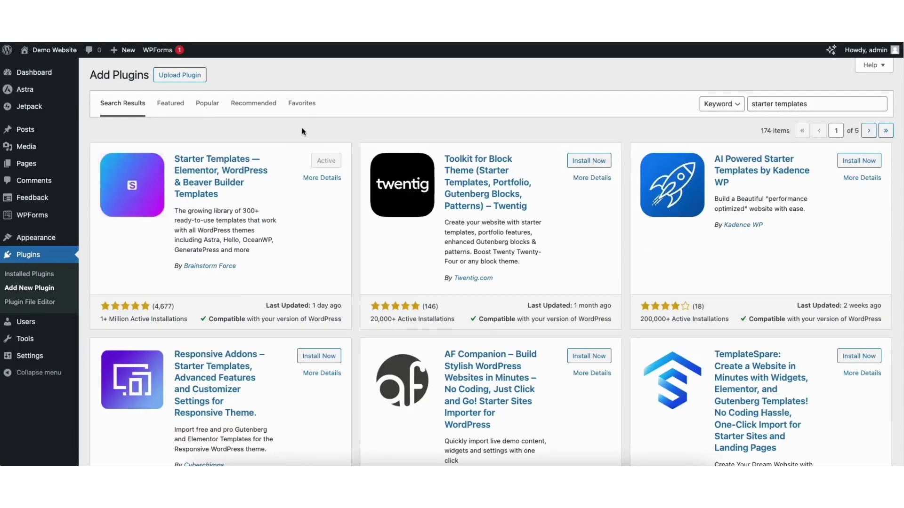
# Launch Starter Templates from the Appearance menu to reach the Select Page Builder step.
pyautogui.moveTo(34, 242)
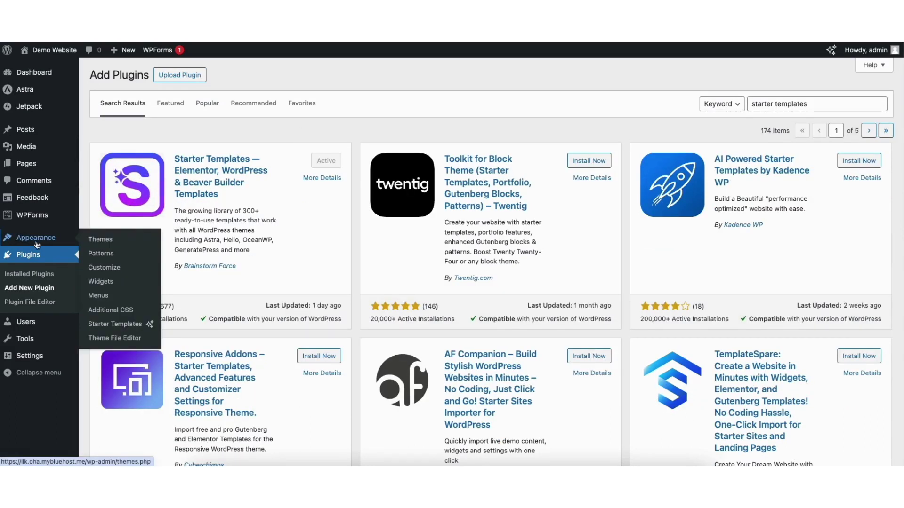
pyautogui.click(114, 324)
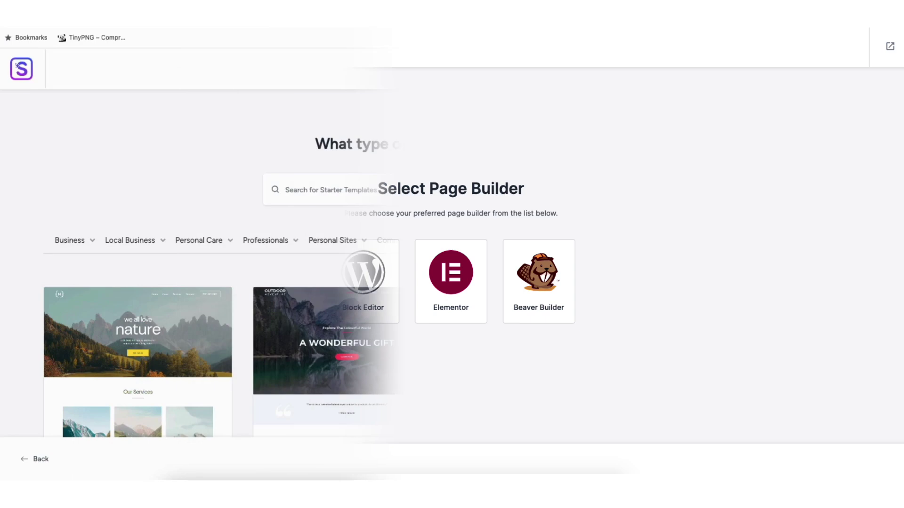
# Browse the Business template categories in the gallery and pick the Love Nature template.
pyautogui.scroll(-3, 453, 281)
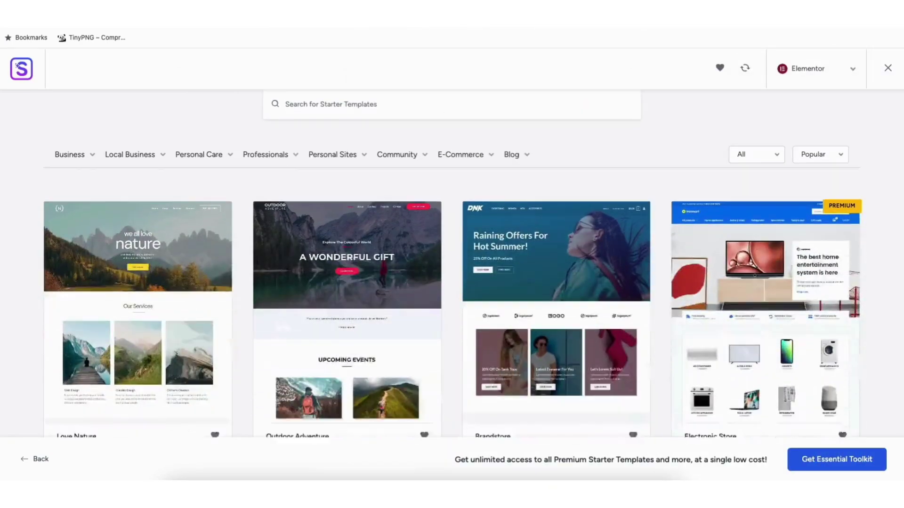
pyautogui.scroll(-10, 53, 291)
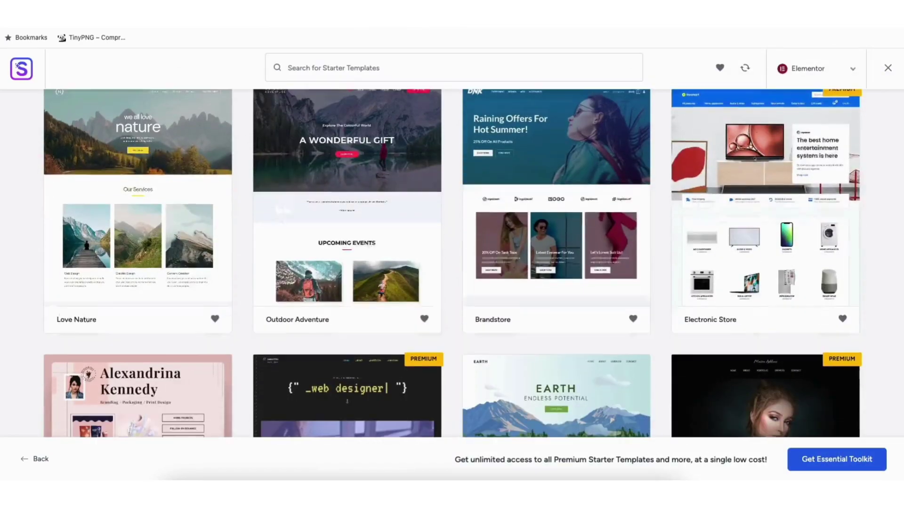
pyautogui.scroll(-9, 53, 292)
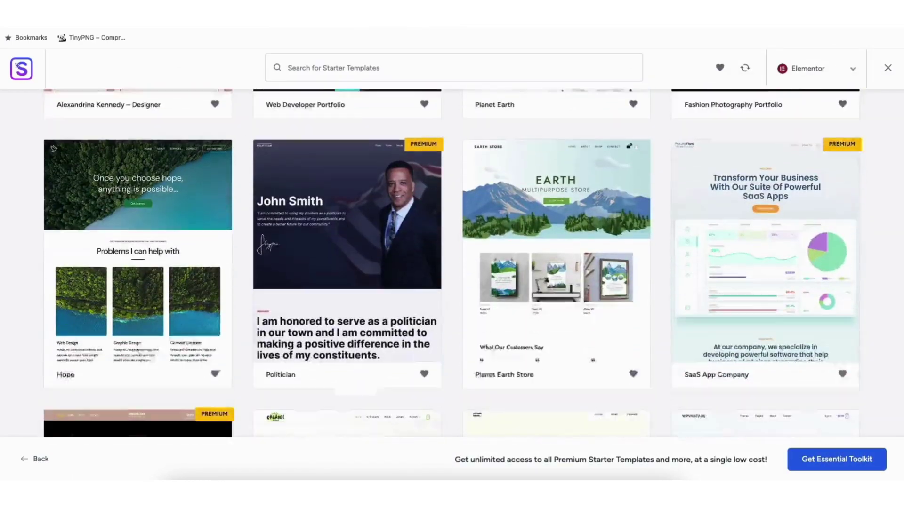
pyautogui.scroll(-5, 451, 264)
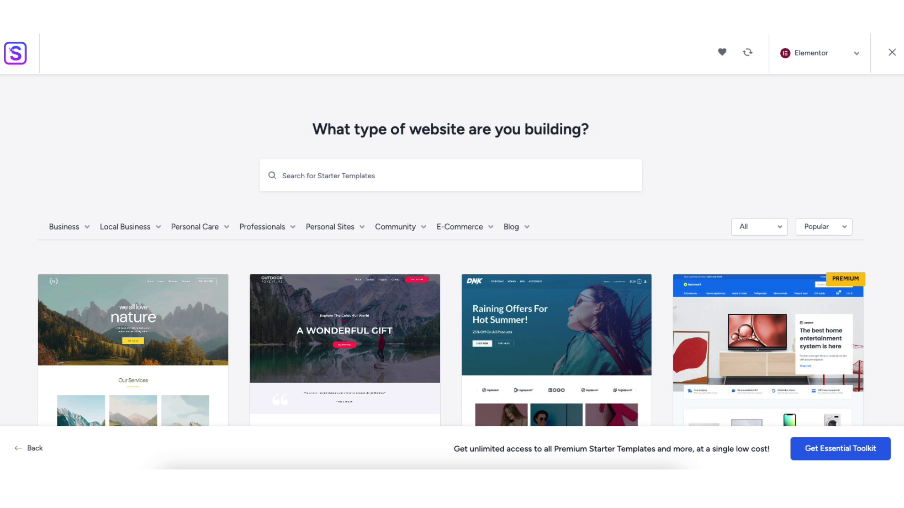
pyautogui.click(66, 228)
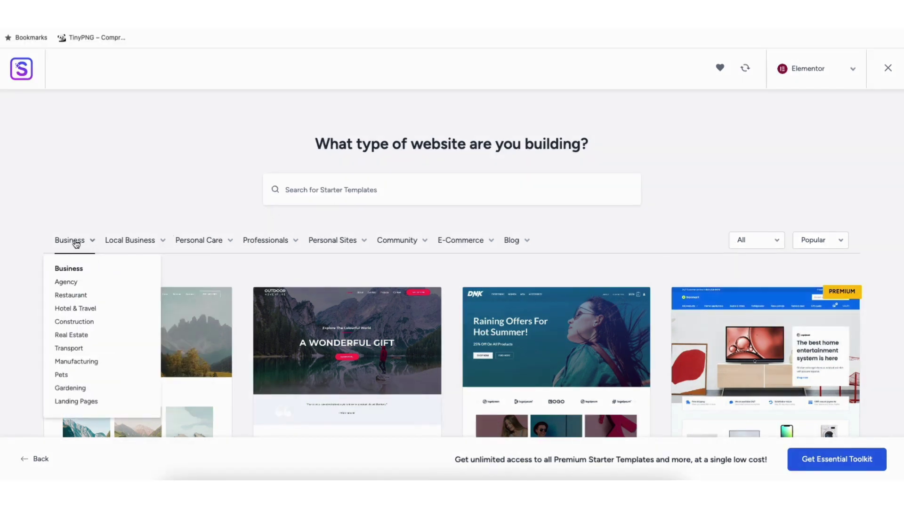
pyautogui.moveTo(257, 245)
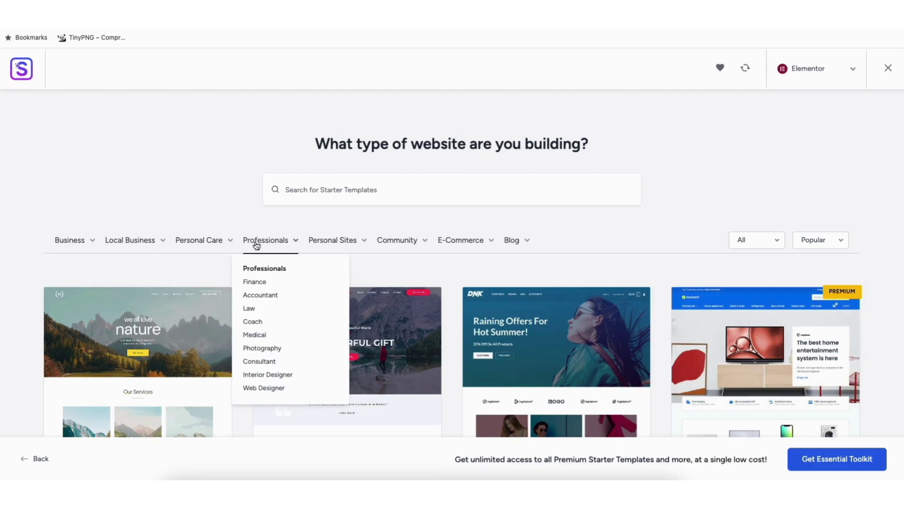
pyautogui.click(153, 334)
# Try the Style 1 and Style 2 colour palettes on Love Nature, then return to Original.
pyautogui.moveTo(888, 88); pyautogui.dragTo(885, 238)
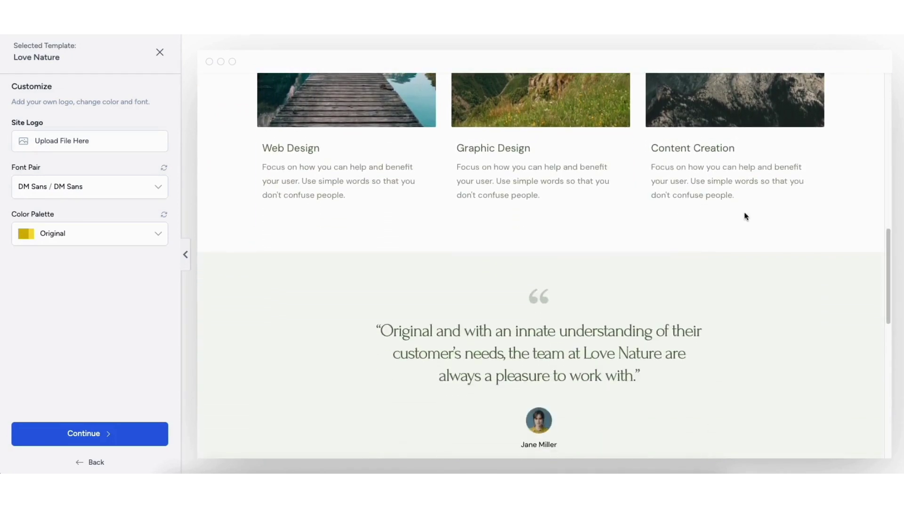
pyautogui.click(160, 54)
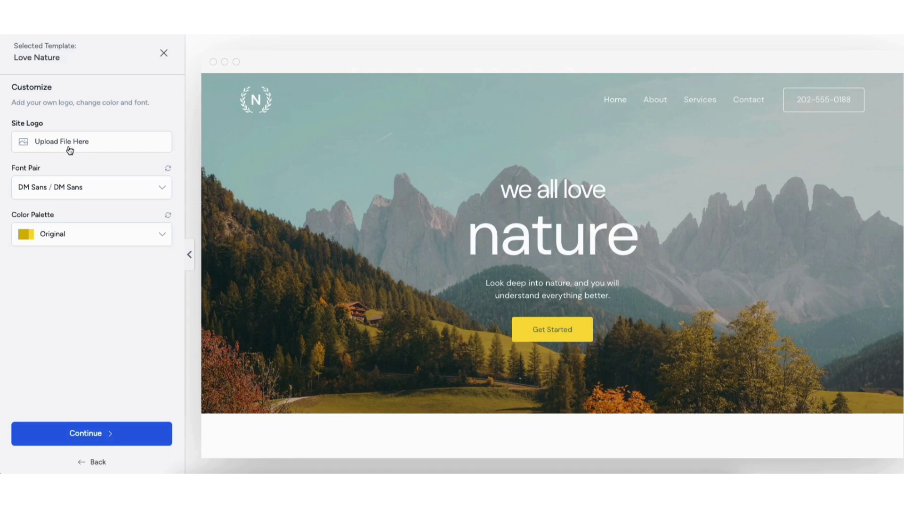
pyautogui.click(78, 234)
pyautogui.click(64, 285)
pyautogui.click(56, 234)
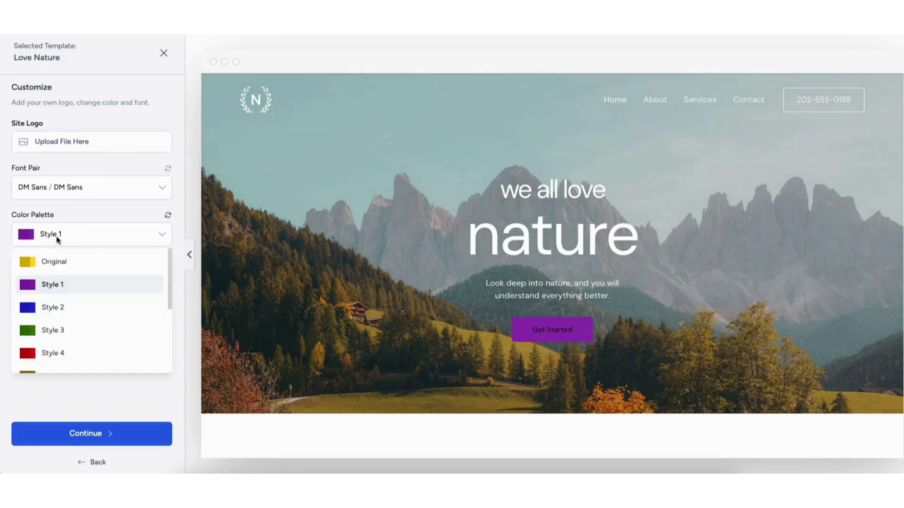
pyautogui.click(53, 308)
pyautogui.click(52, 235)
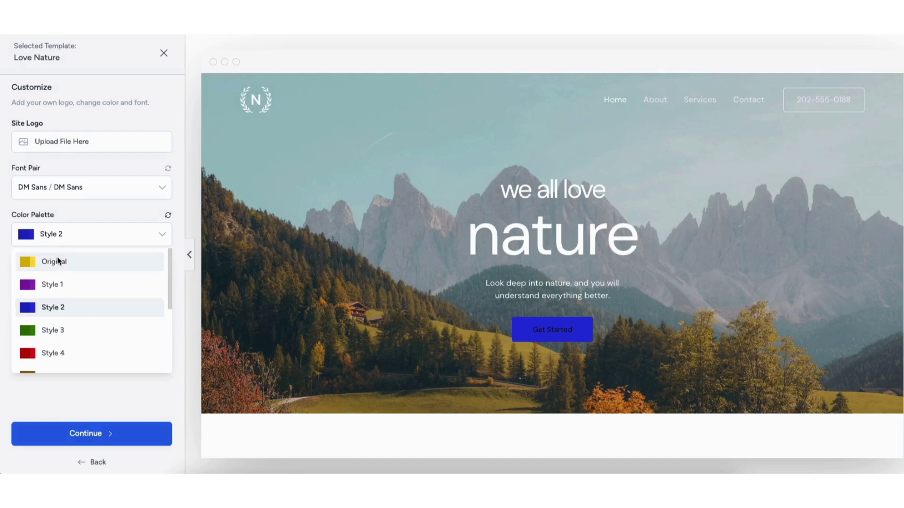
pyautogui.click(57, 262)
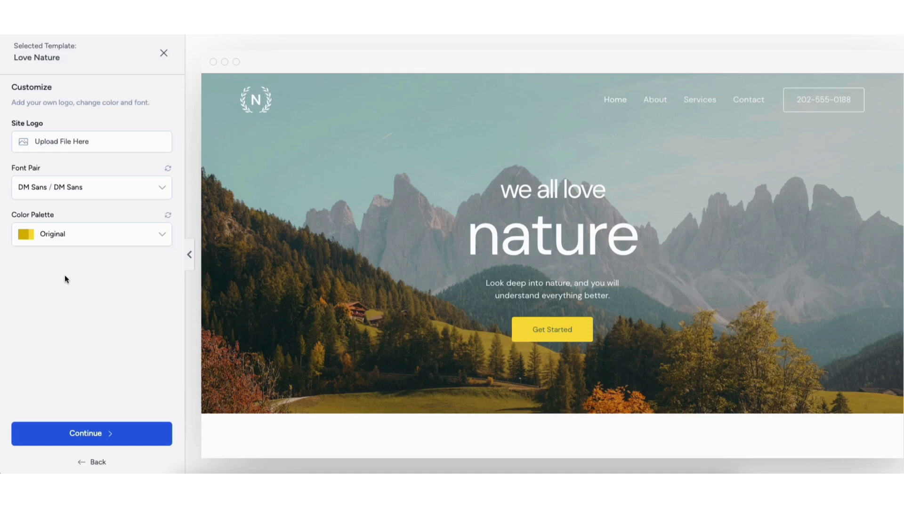
# Accept the customization and skip the Select features step to reach the final form.
pyautogui.click(87, 438)
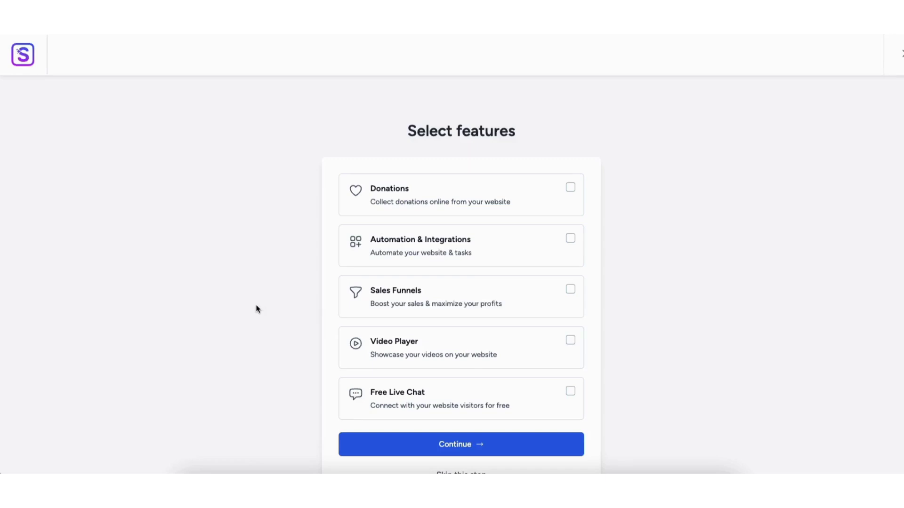
pyautogui.scroll(-1, 258, 309)
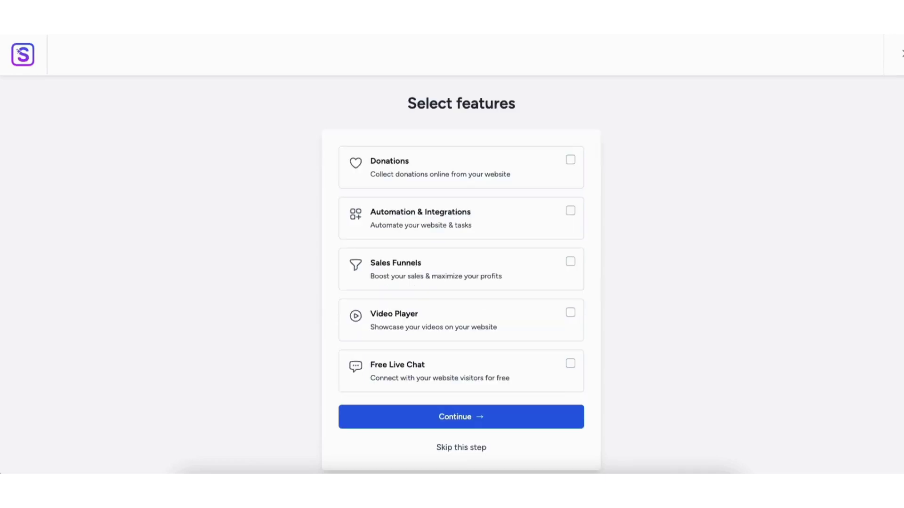
pyautogui.click(451, 448)
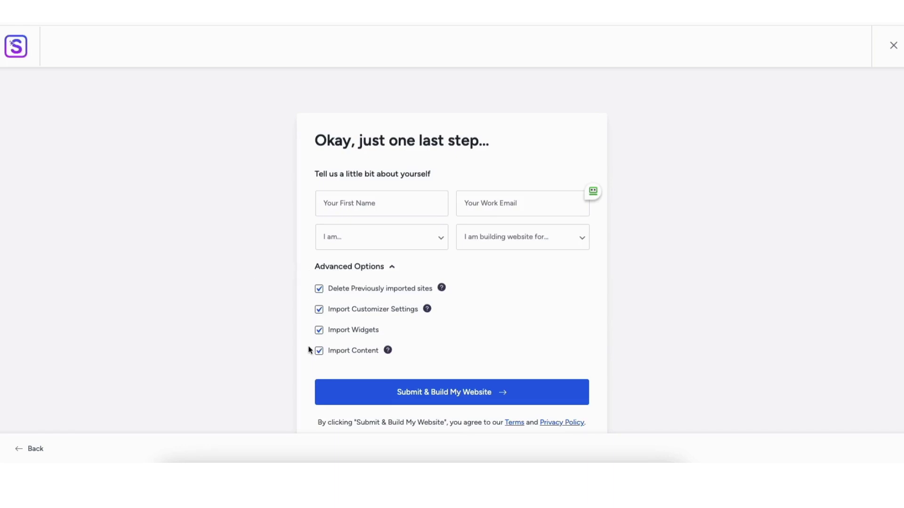
# Submit and build the Love Nature site, then open its home page in Elementor.
pyautogui.click(435, 401)
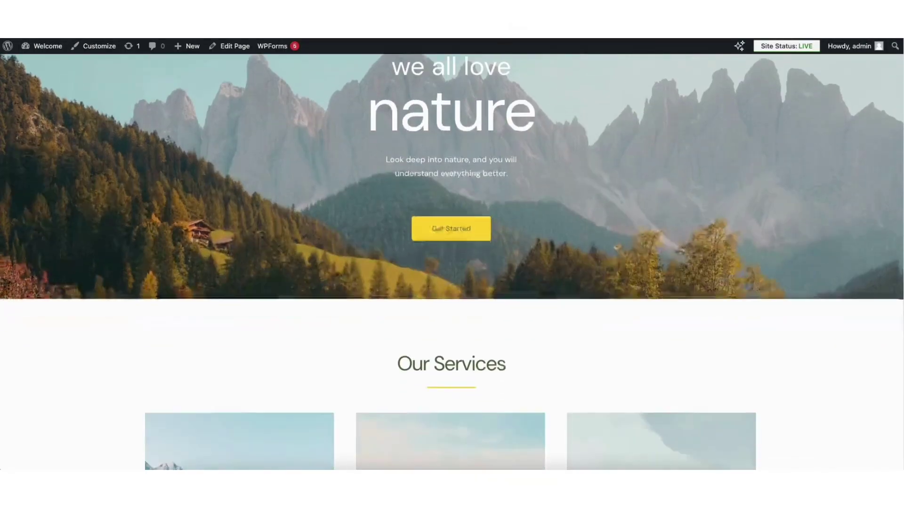
pyautogui.scroll(-5, 452, 262)
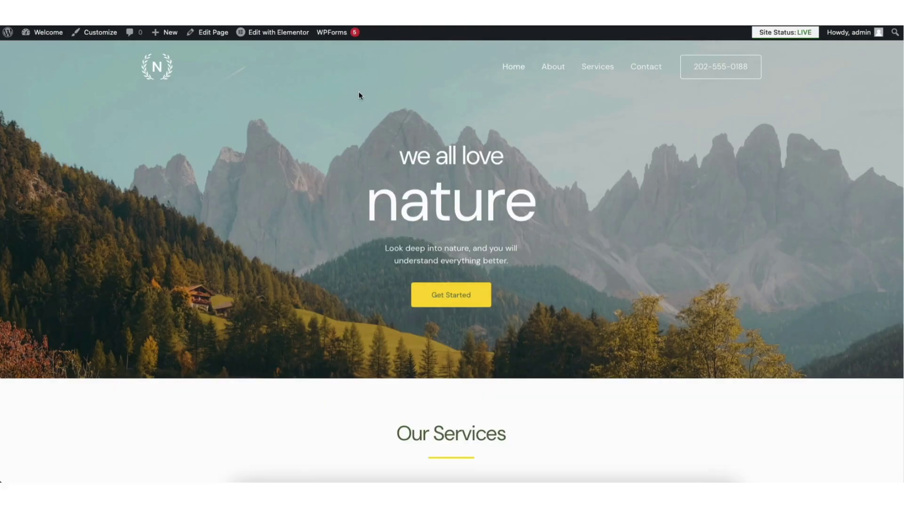
pyautogui.moveTo(287, 37)
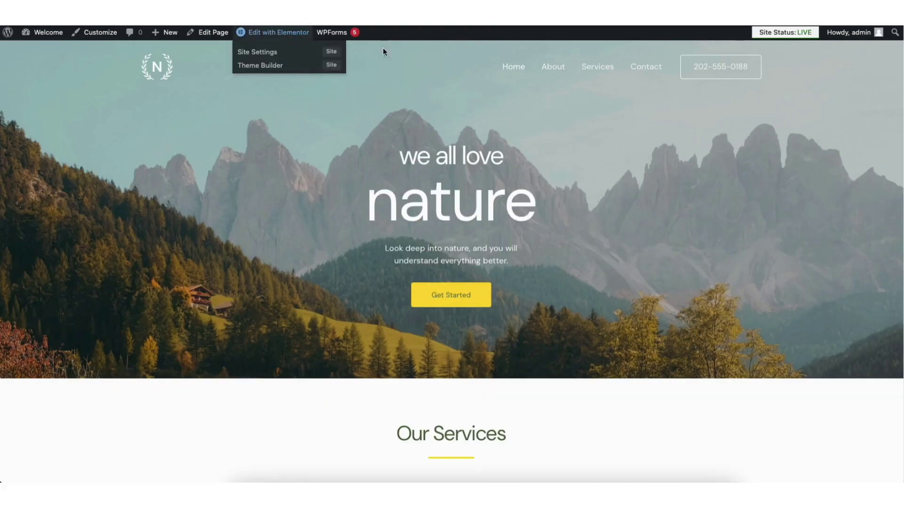
pyautogui.click(292, 33)
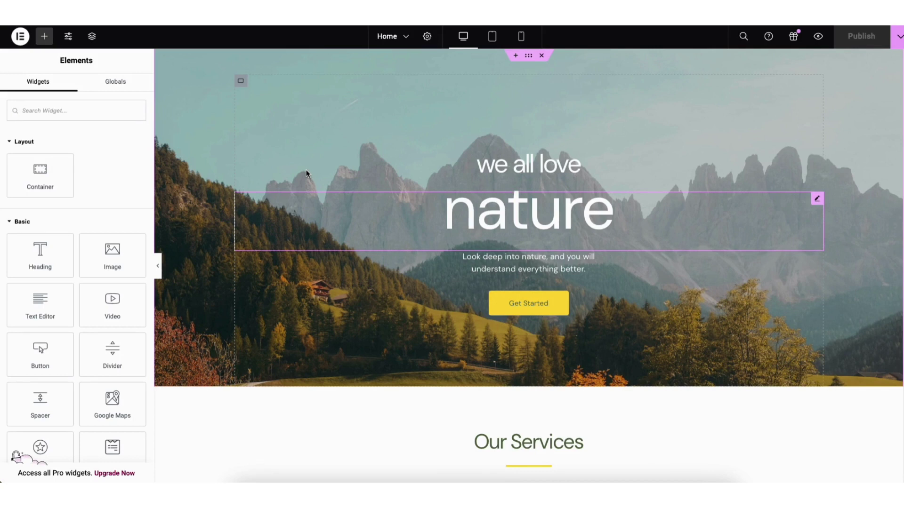
# Retitle the nature hero heading to 'my demo' and move it below the subtitle.
pyautogui.click(473, 210)
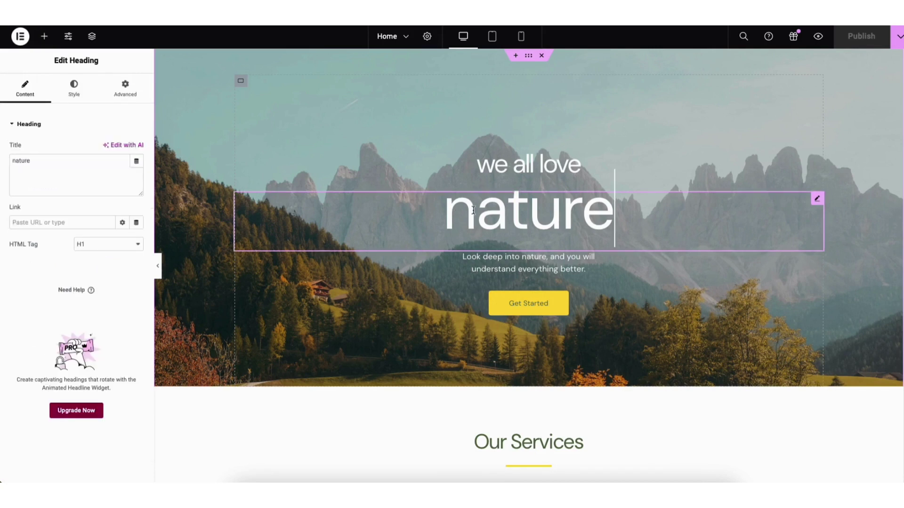
pyautogui.moveTo(11, 161); pyautogui.dragTo(42, 161)
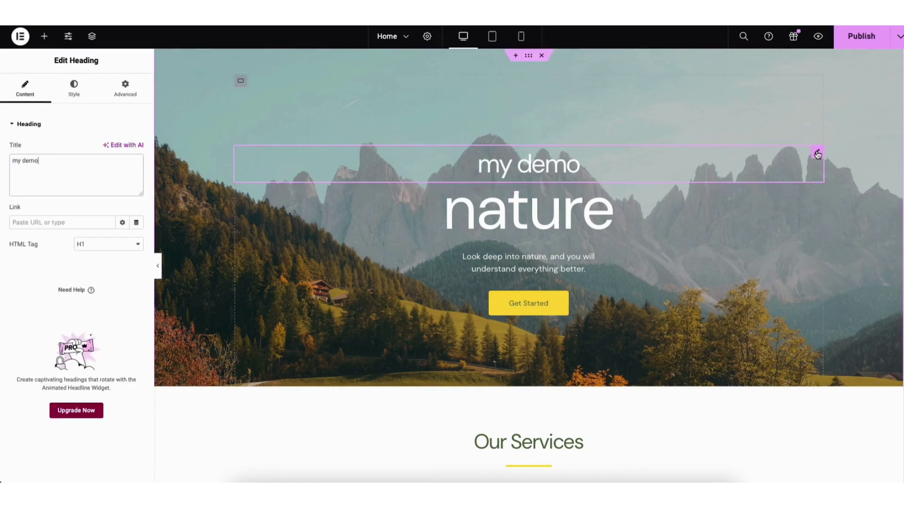
pyautogui.moveTo(817, 152); pyautogui.dragTo(584, 260)
# Add a placeholder Heading widget beneath the Web Design service image.
pyautogui.scroll(-5, 584, 261)
pyautogui.scroll(-3, 528, 266)
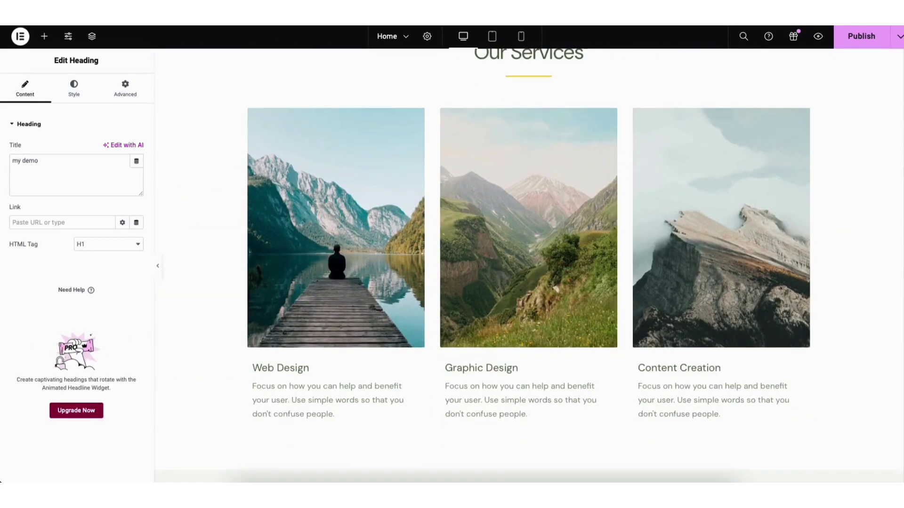
pyautogui.click(44, 37)
pyautogui.moveTo(40, 255); pyautogui.dragTo(330, 377)
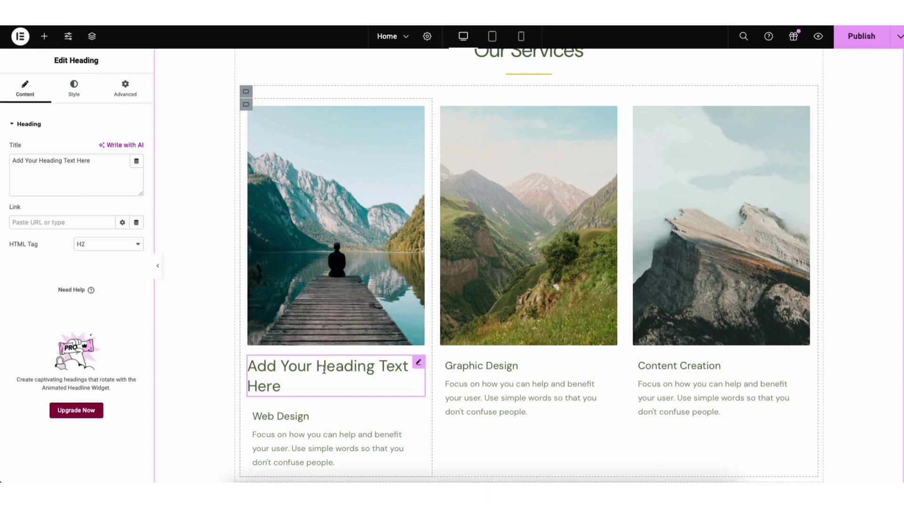
pyautogui.hotkey('ctrl', 'z')
pyautogui.click(316, 224)
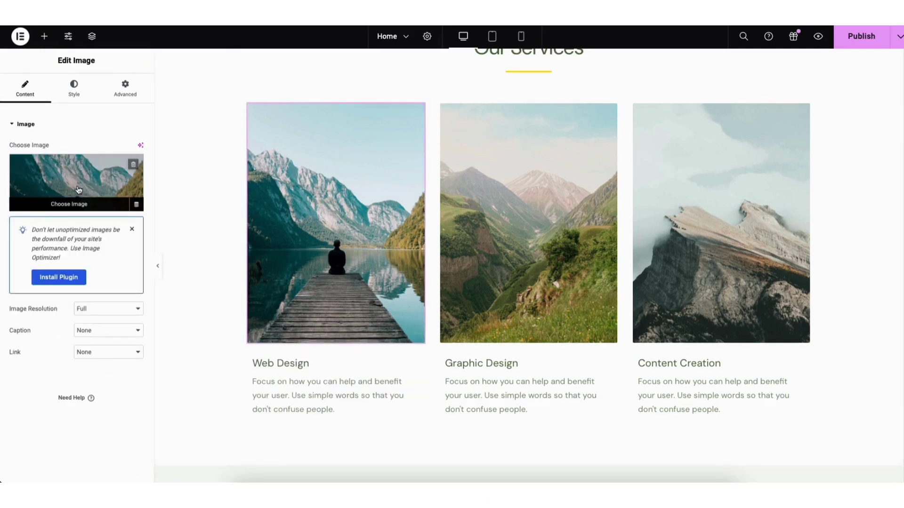
pyautogui.hotkey('ctrl', 'shift', 'z')
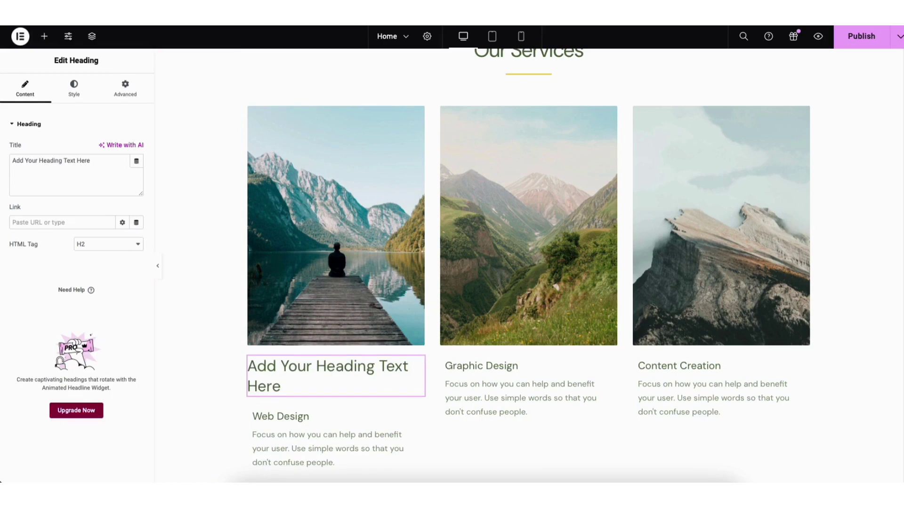
pyautogui.scroll(-20, 528, 263)
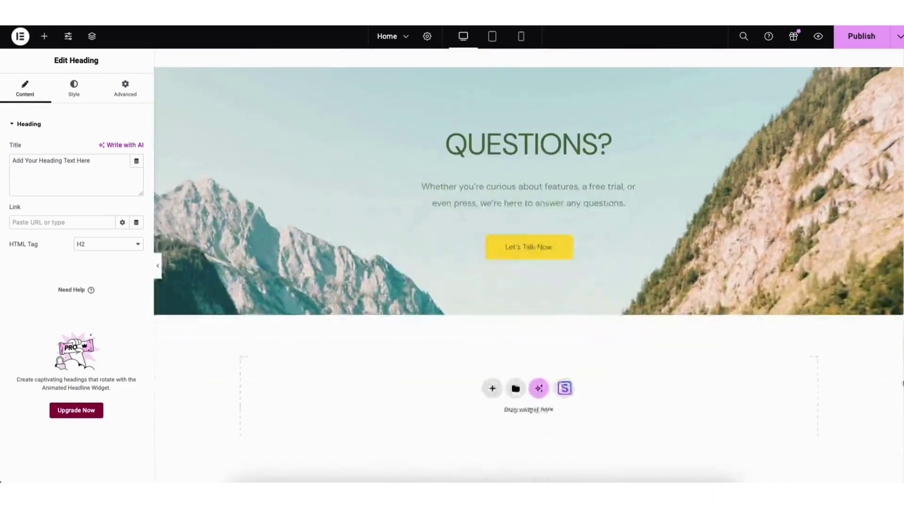
pyautogui.scroll(-2, 528, 264)
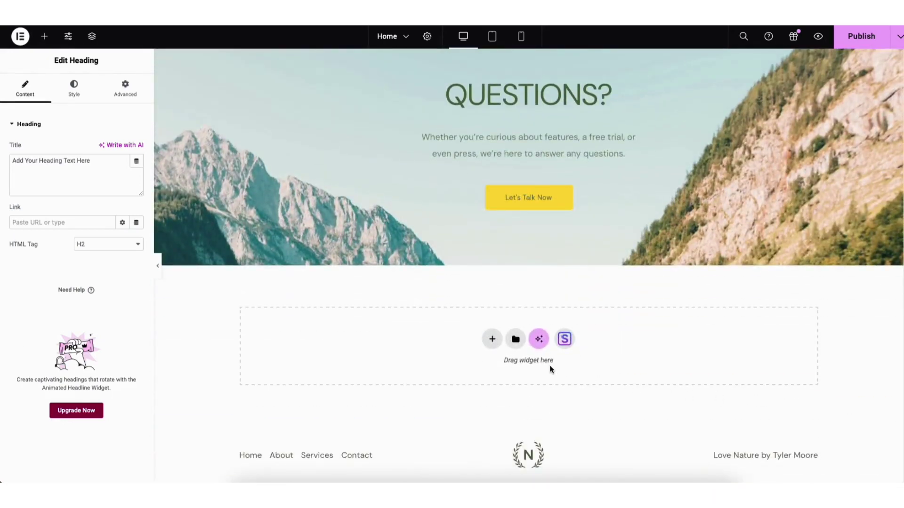
pyautogui.click(565, 339)
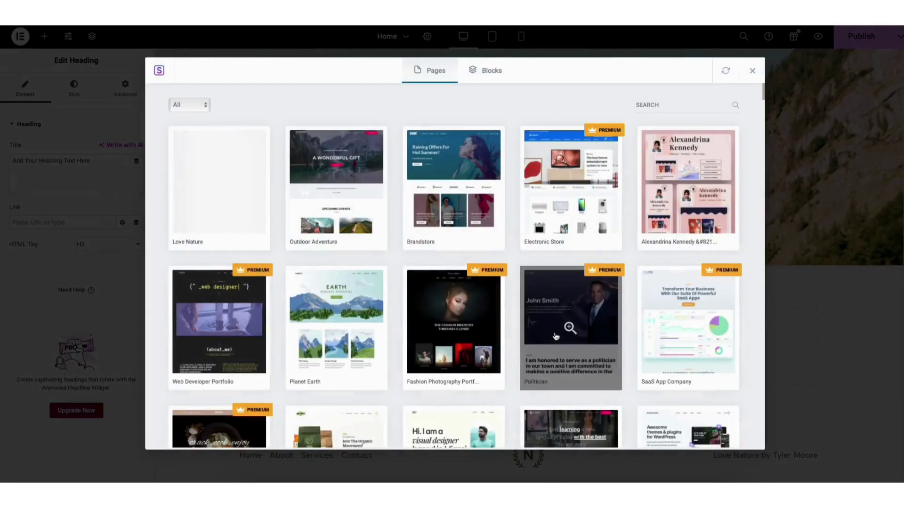
# Import the Feature One, Feature Two, Feature Three block from the Blocks library.
pyautogui.click(478, 73)
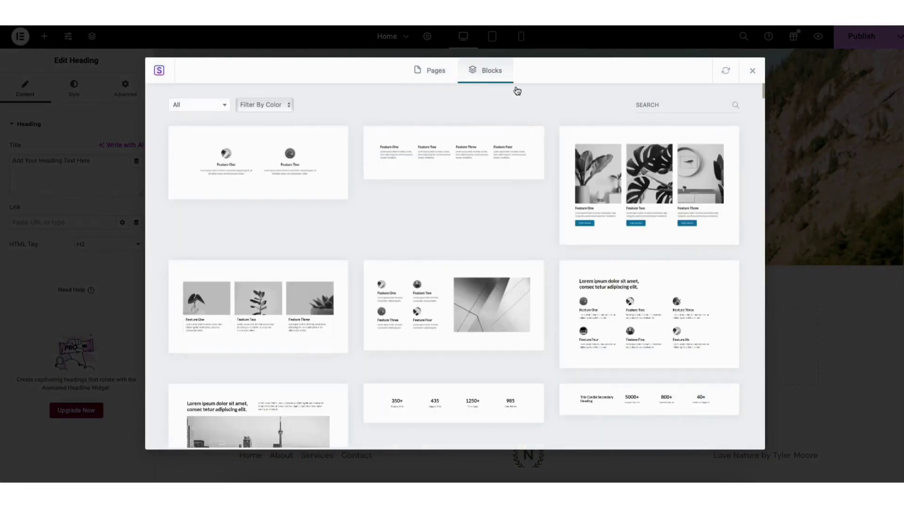
pyautogui.moveTo(764, 91)
pyautogui.mouseDown()
pyautogui.moveTo(768, 137)
pyautogui.moveTo(763, 79)
pyautogui.mouseUp()
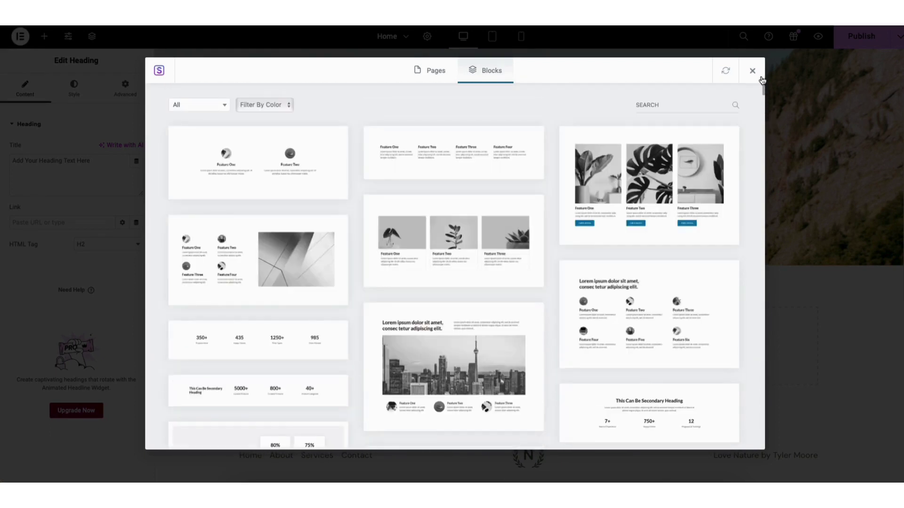
pyautogui.click(454, 239)
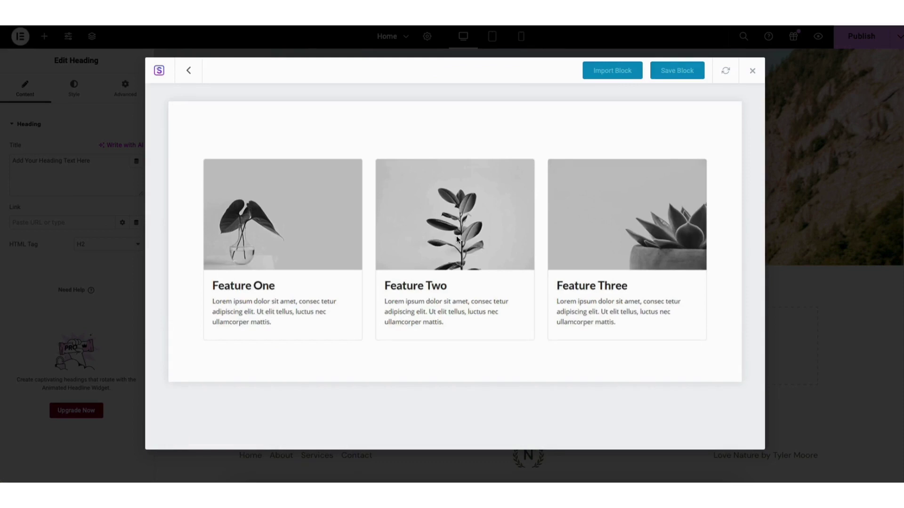
pyautogui.click(607, 73)
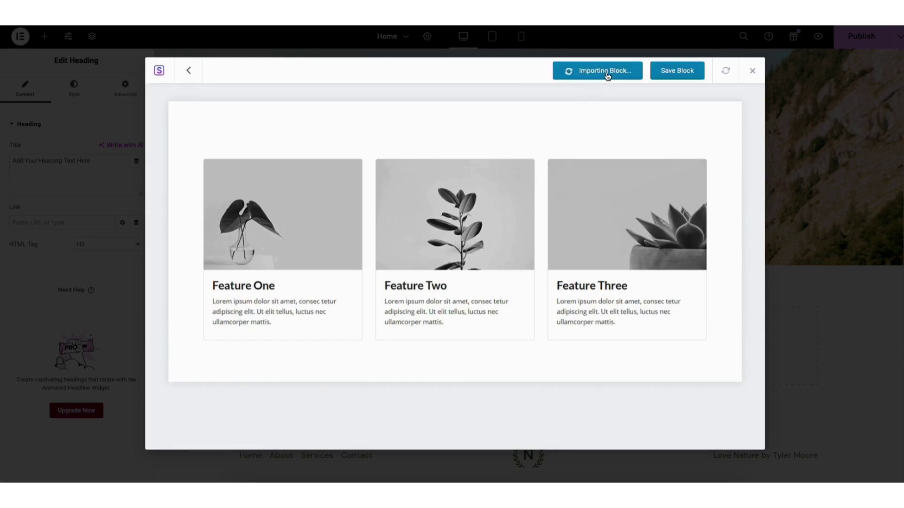